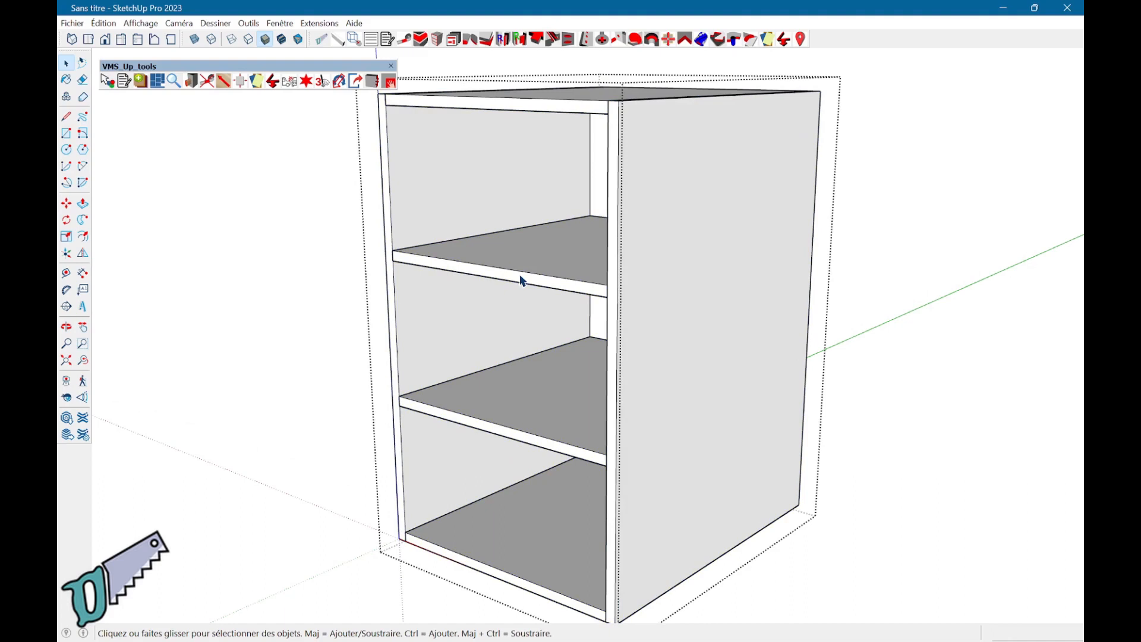
# Open the upper shelf for editing, push its front face back 22 mm with Push/Pull, and leave the shelf component.
pyautogui.doubleClick(521, 281)
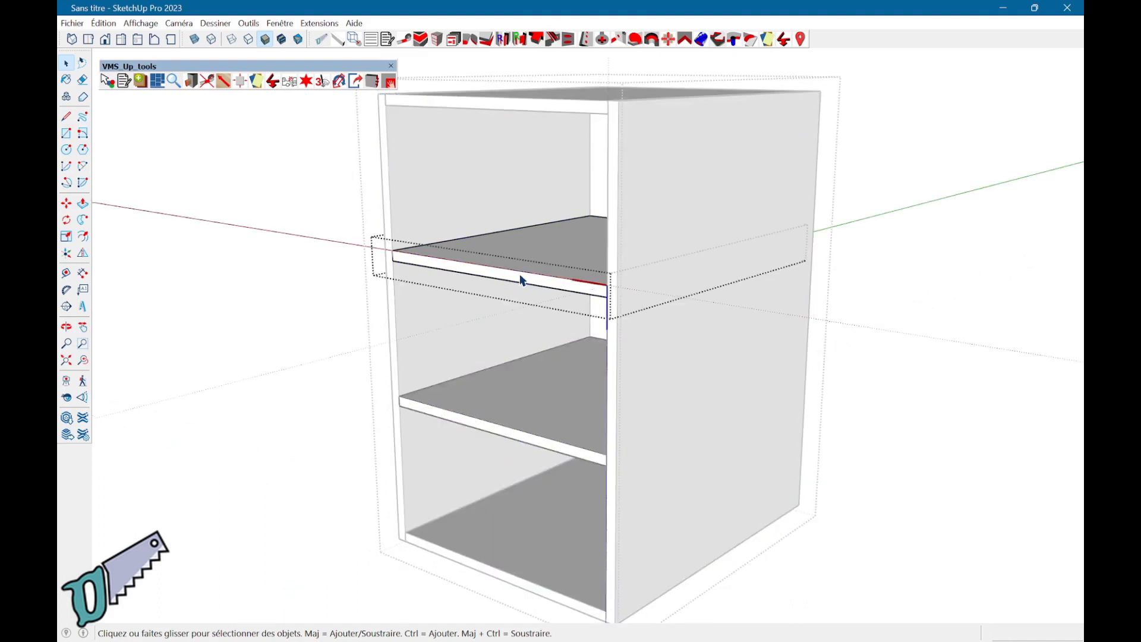
pyautogui.click(521, 280)
pyautogui.press('p')
pyautogui.click(521, 283)
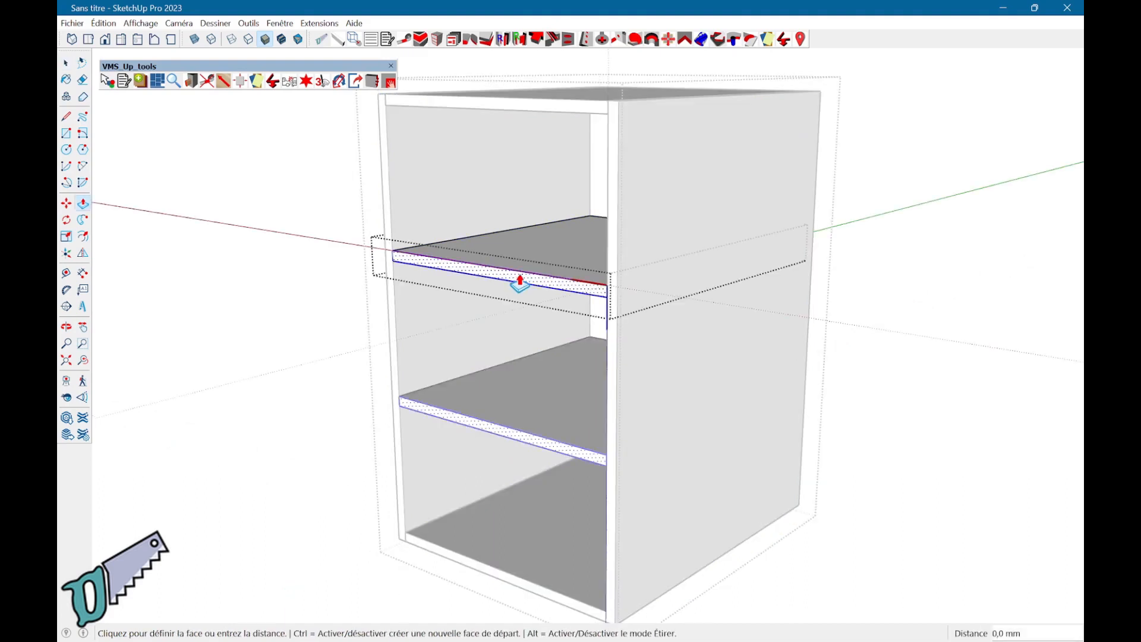
pyautogui.click(532, 270)
pyautogui.click(524, 267)
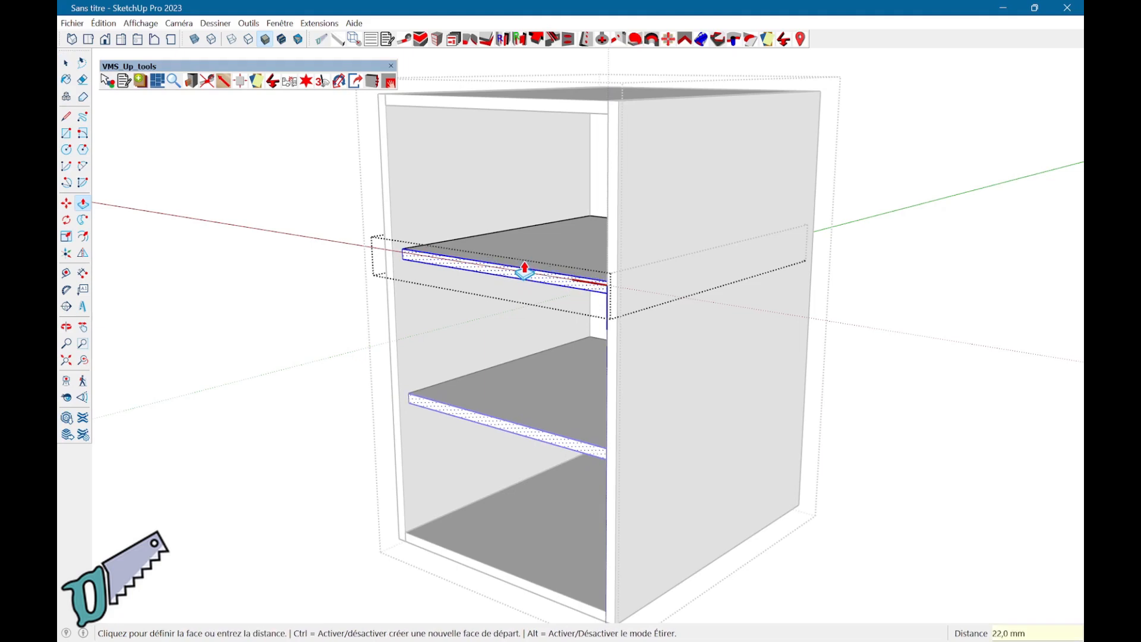
pyautogui.click(524, 270)
pyautogui.press('space')
pyautogui.click(294, 398)
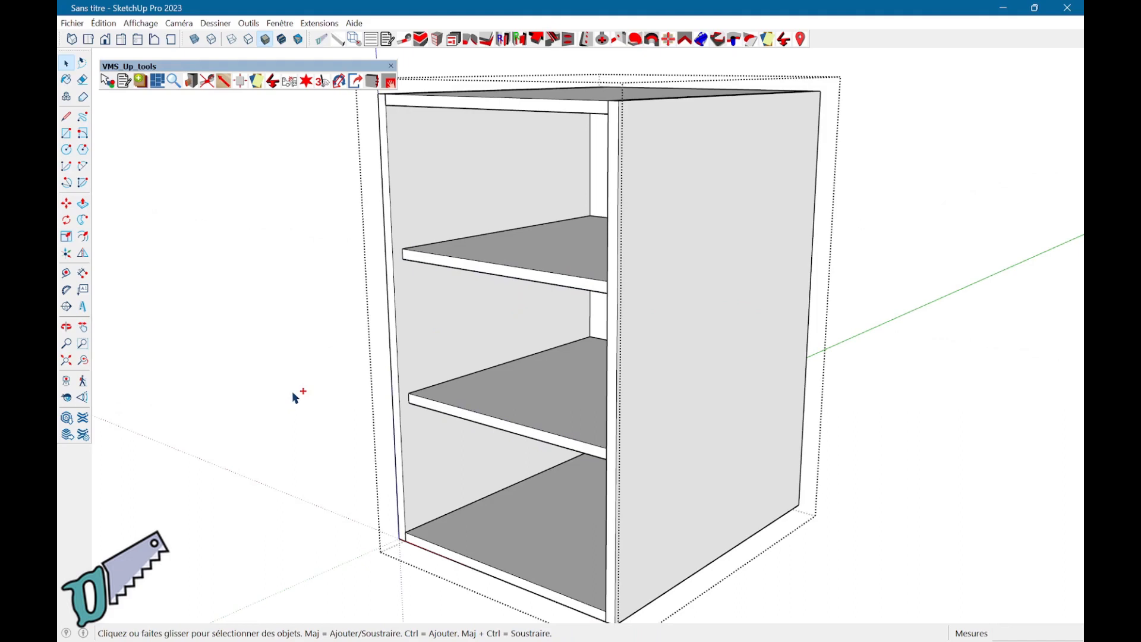
# Undo the last push on the shelf fronts and leave the cabinet group.
pyautogui.hotkey('ctrl', 'z')
pyautogui.hotkey('ctrl', 'z')
pyautogui.click(275, 397)
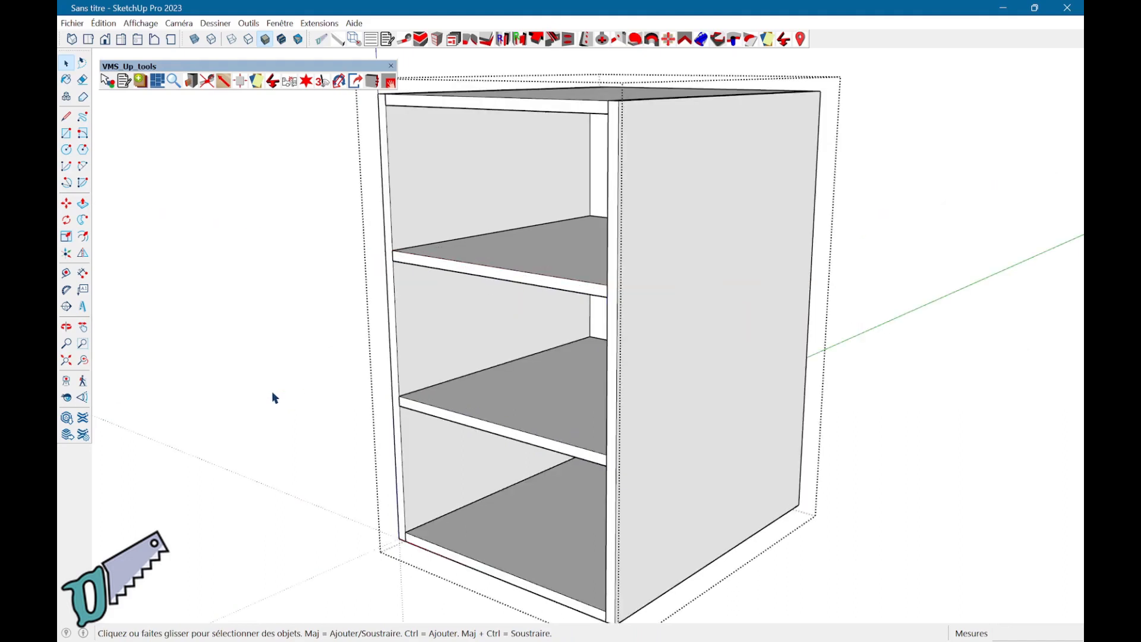
pyautogui.click(262, 389)
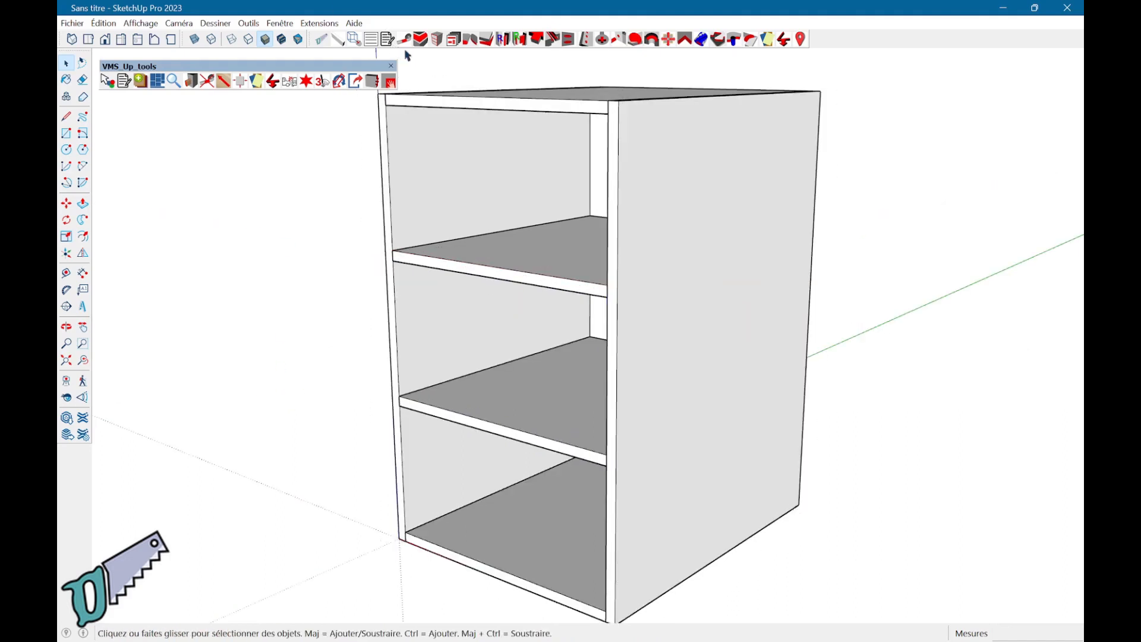
# Recess the front edge of the upper shelf by 22 mm with the VMS push/pull tool, without making the parts unique.
pyautogui.click(490, 42)
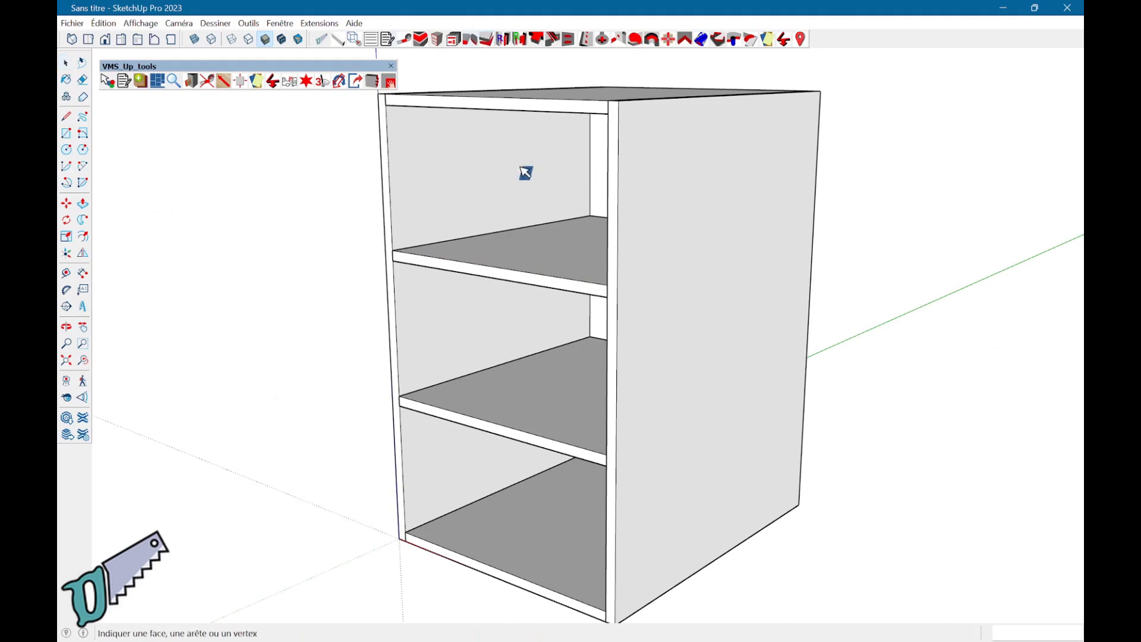
pyautogui.scroll(5, 523, 285)
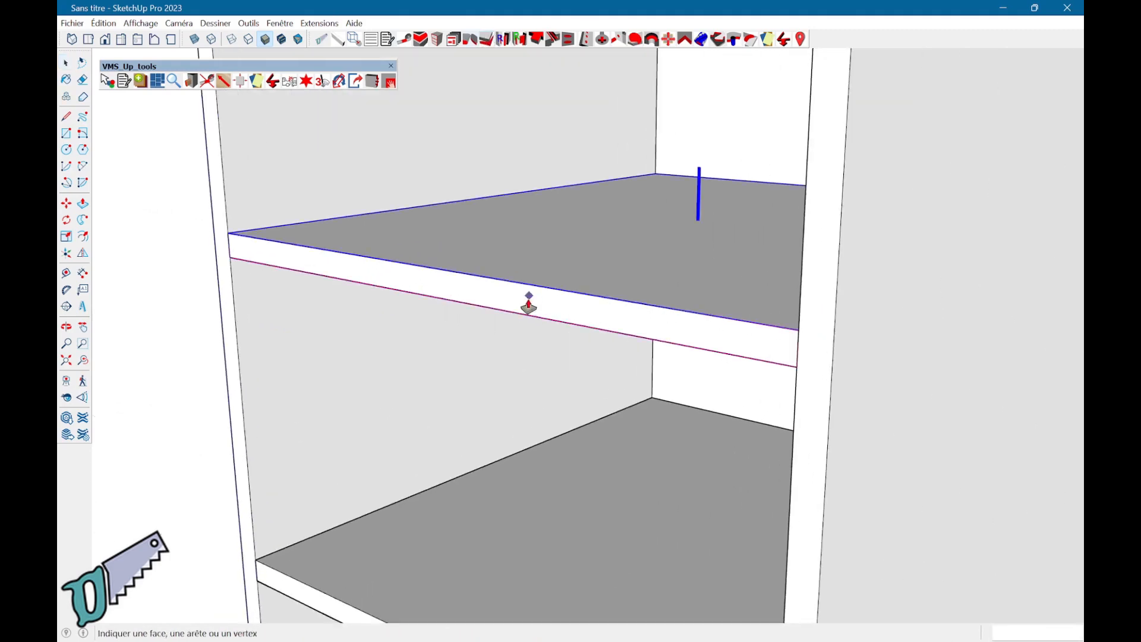
pyautogui.click(582, 273)
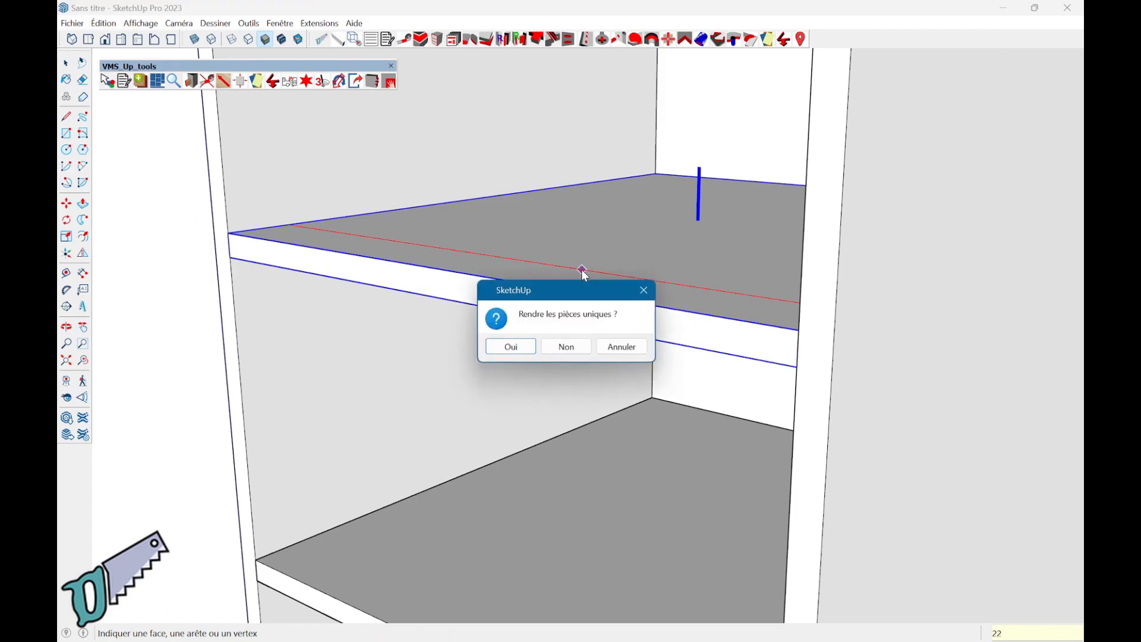
pyautogui.click(555, 348)
pyautogui.scroll(-5, 556, 351)
pyautogui.scroll(-3, 555, 352)
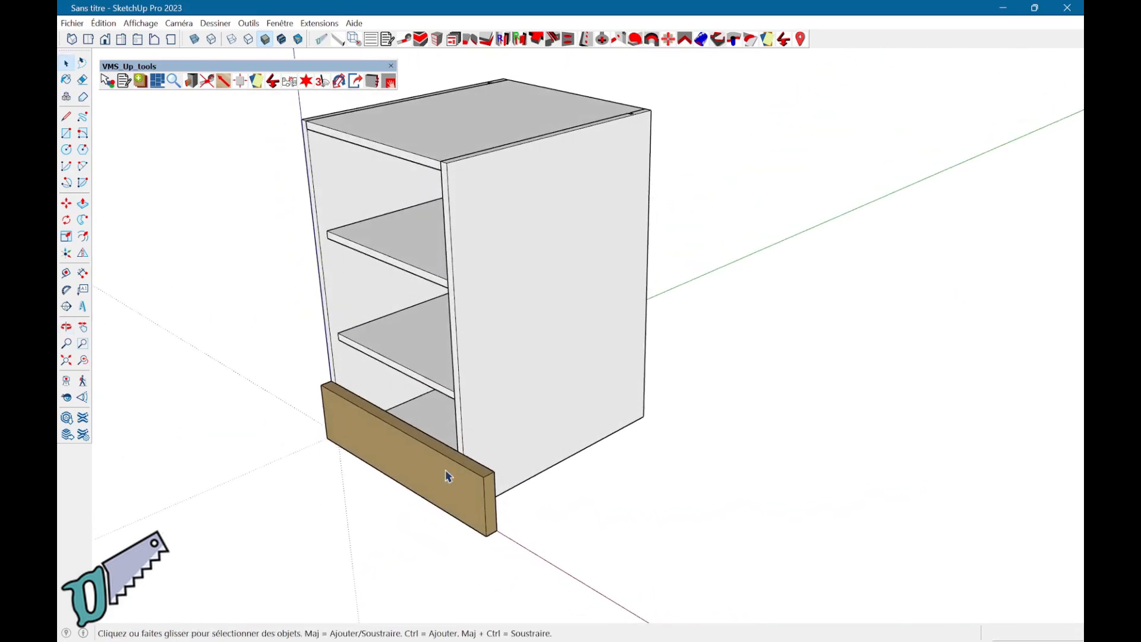
pyautogui.click(486, 38)
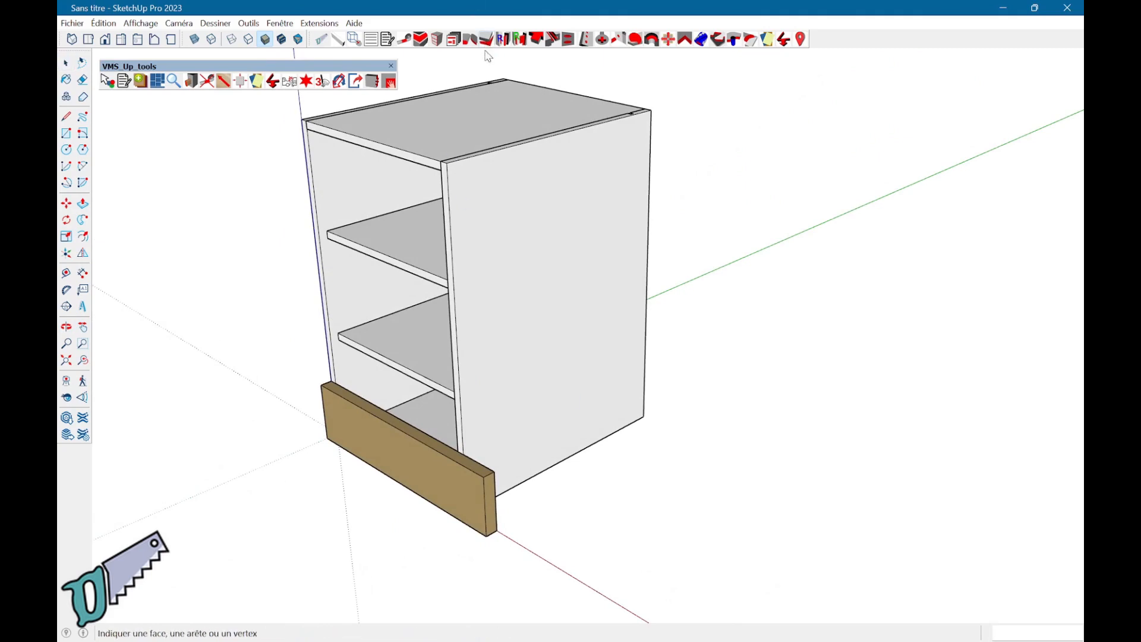
pyautogui.scroll(4, 502, 552)
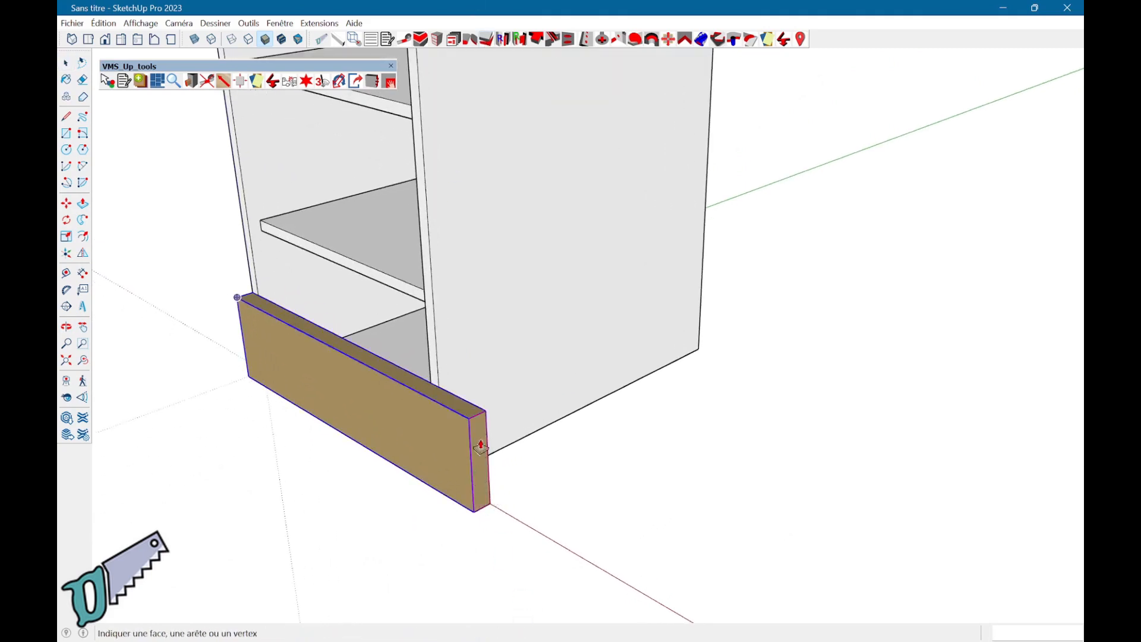
pyautogui.moveTo(469, 394); pyautogui.dragTo(723, 537, button='middle')
pyautogui.press('space')
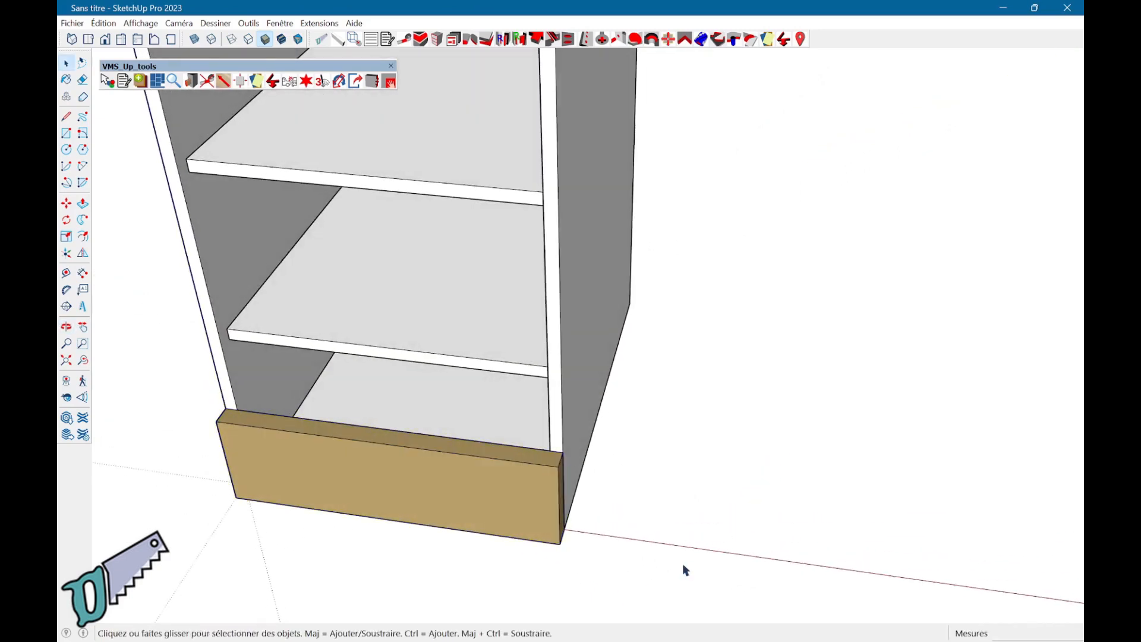
# Delete the brown board in front of the cabinet's base and group the remaining cabinet parts.
pyautogui.click(400, 516)
pyautogui.press('Delete')
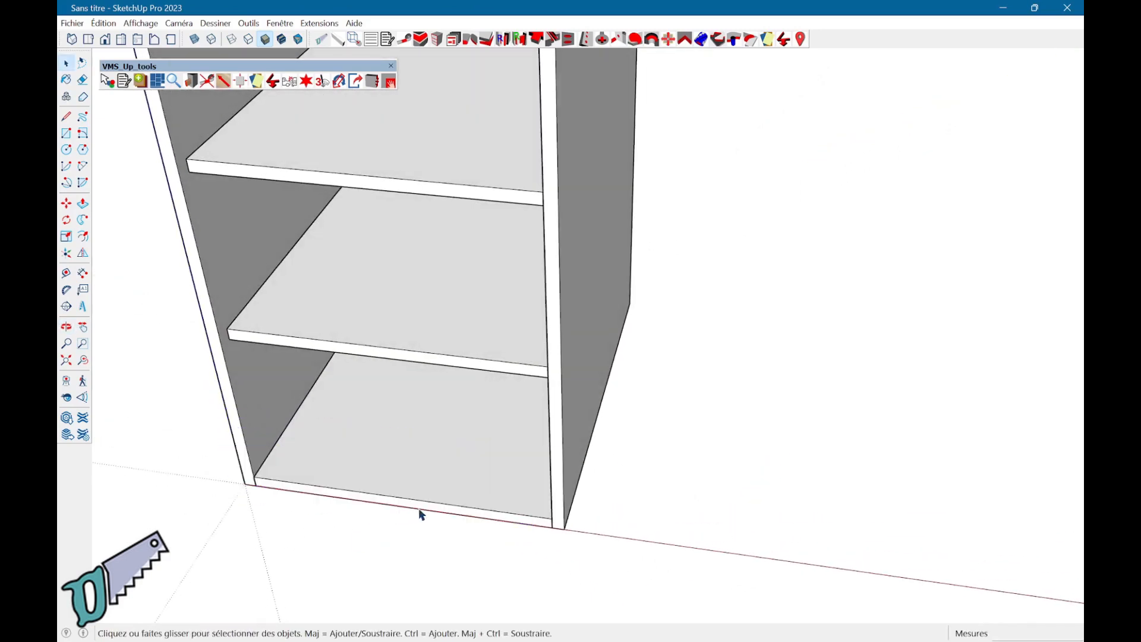
pyautogui.moveTo(691, 316); pyautogui.dragTo(594, 362, button='middle')
pyautogui.hotkey('ctrl', 'a')
pyautogui.hotkey('ctrl', 'g')
pyautogui.moveTo(523, 382); pyautogui.dragTo(380, 410, button='middle')
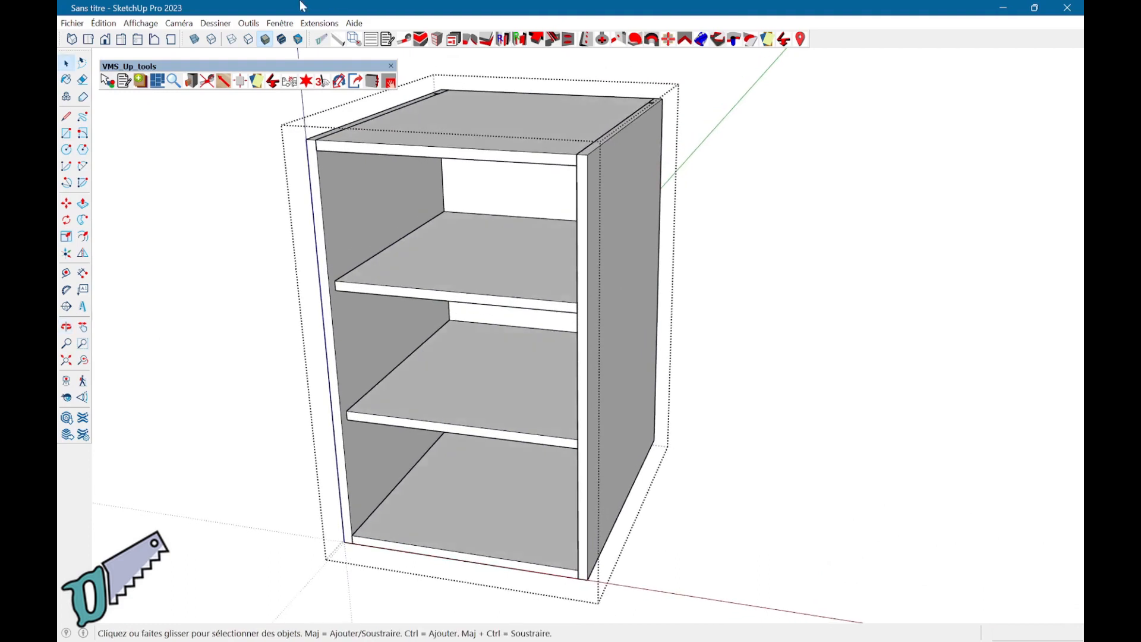
# Set up a new part with Trace_pièce, named Porte, with Dim_3 of 20 and the material Chataignier - Massif.
pyautogui.click(356, 40)
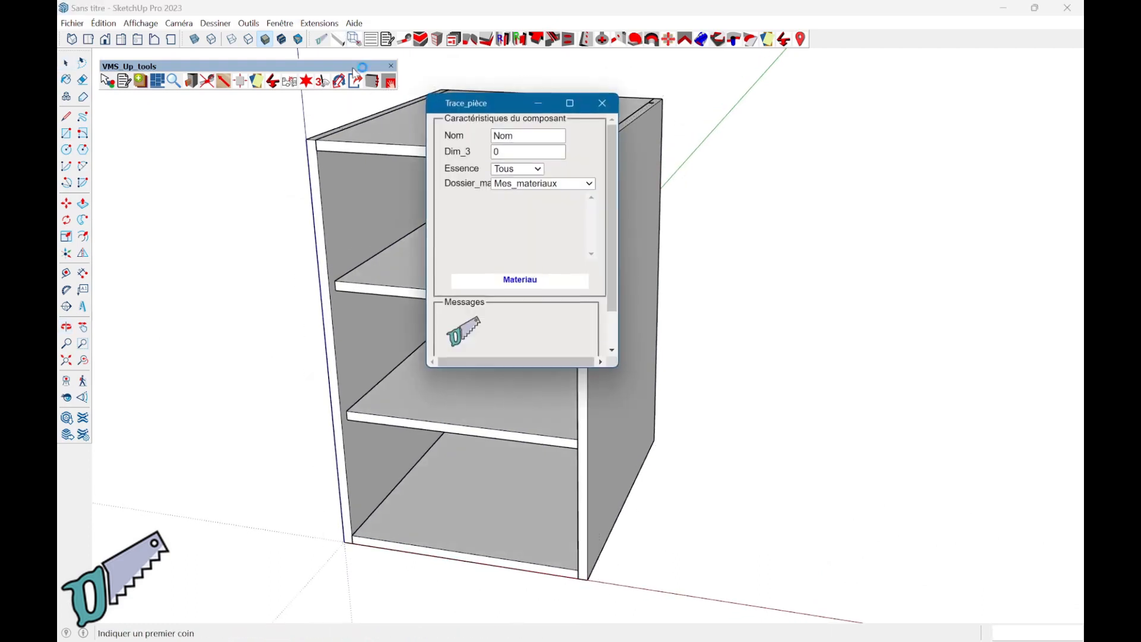
pyautogui.doubleClick(525, 141)
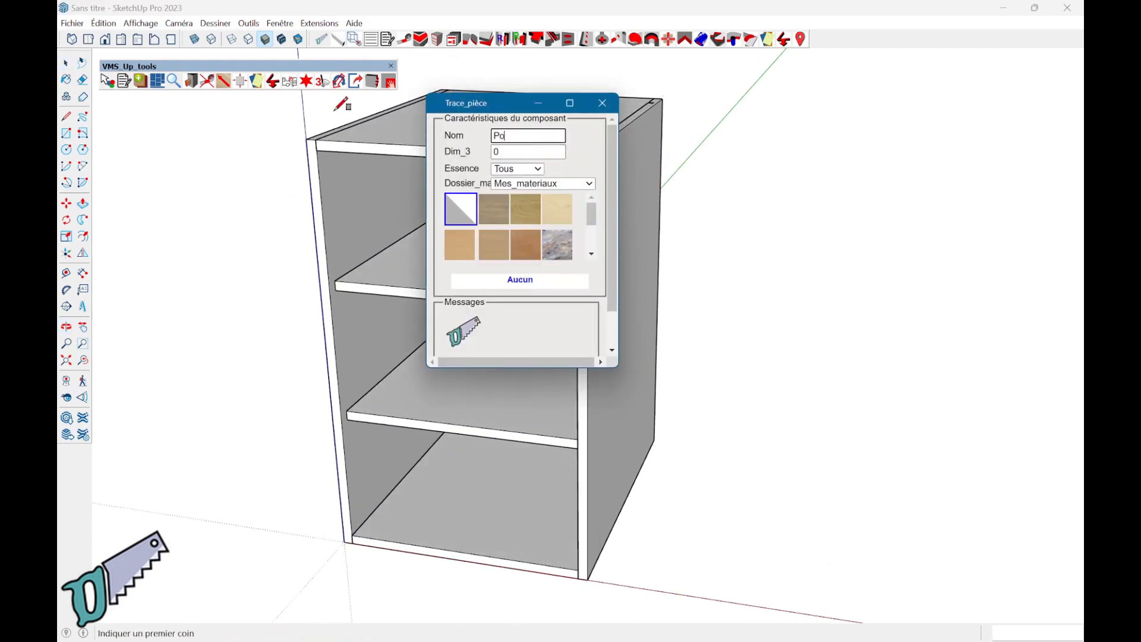
pyautogui.press('Tab')
pyautogui.write('20')
pyautogui.press('Tab')
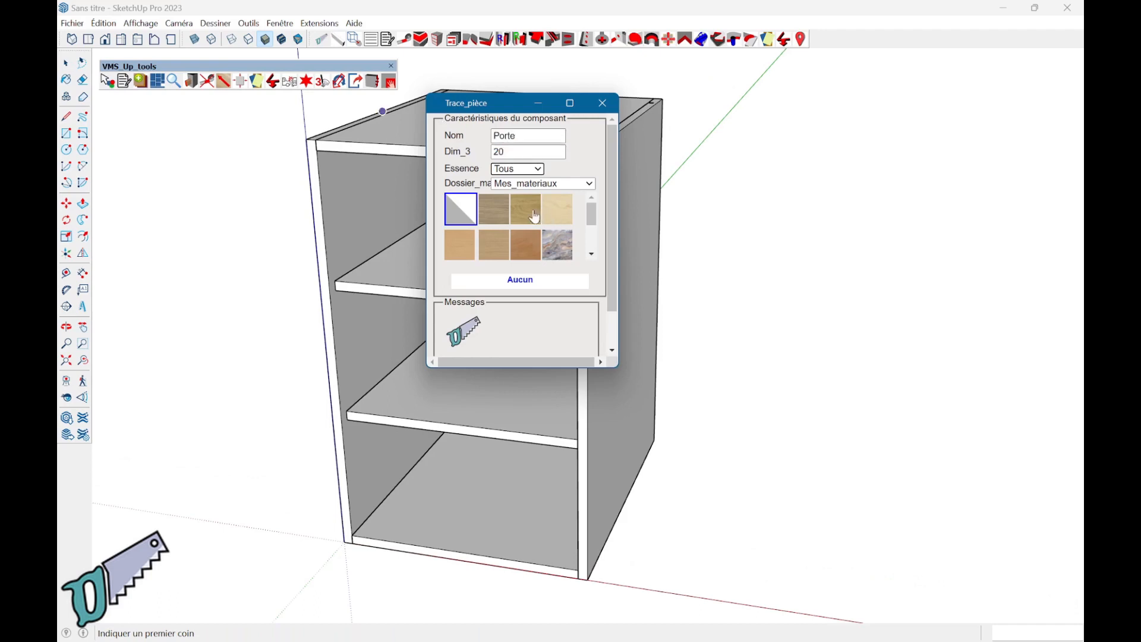
pyautogui.click(497, 214)
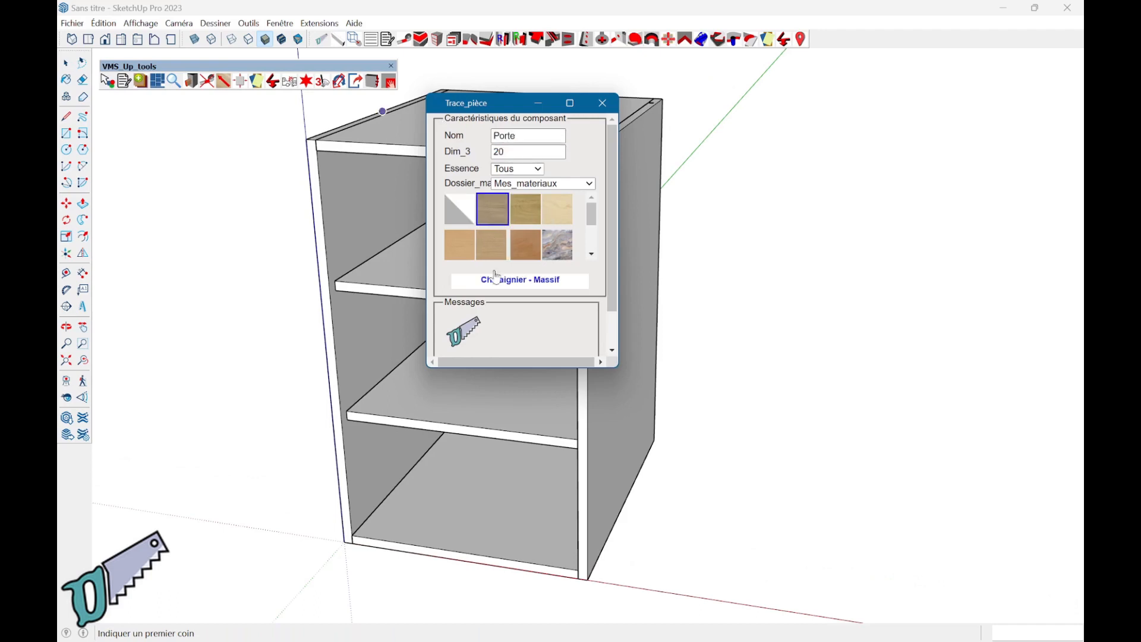
# Draw the 464 × 764 mm door between the inner corners of the cabinet's front opening.
pyautogui.click(353, 534)
pyautogui.moveTo(395, 479); pyautogui.dragTo(326, 405, button='middle')
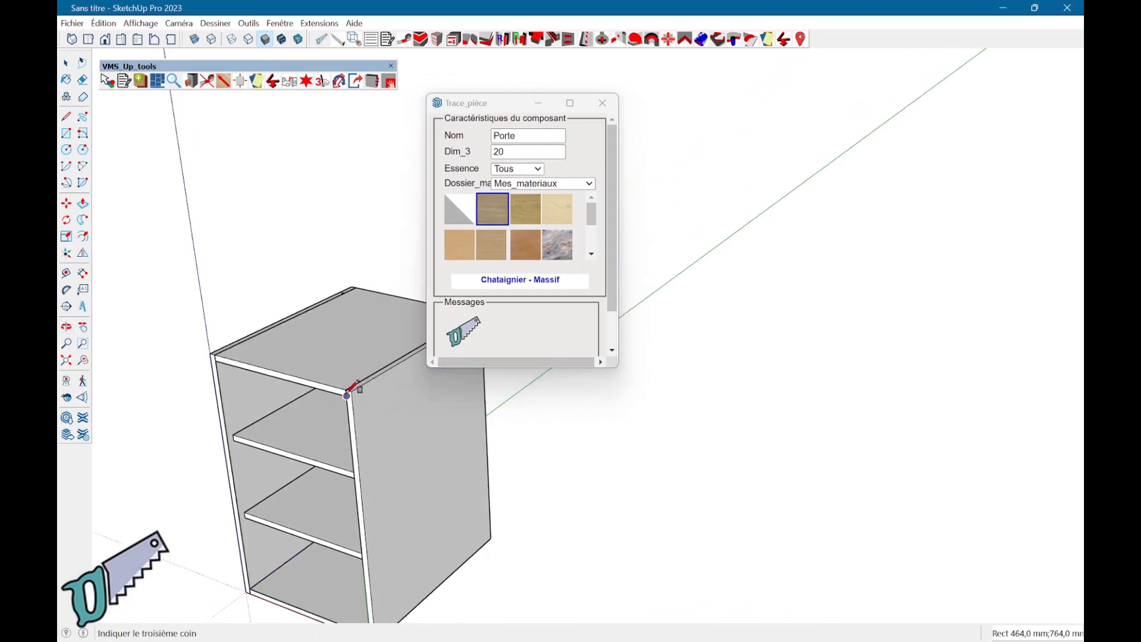
pyautogui.click(369, 385)
pyautogui.scroll(-3, 416, 404)
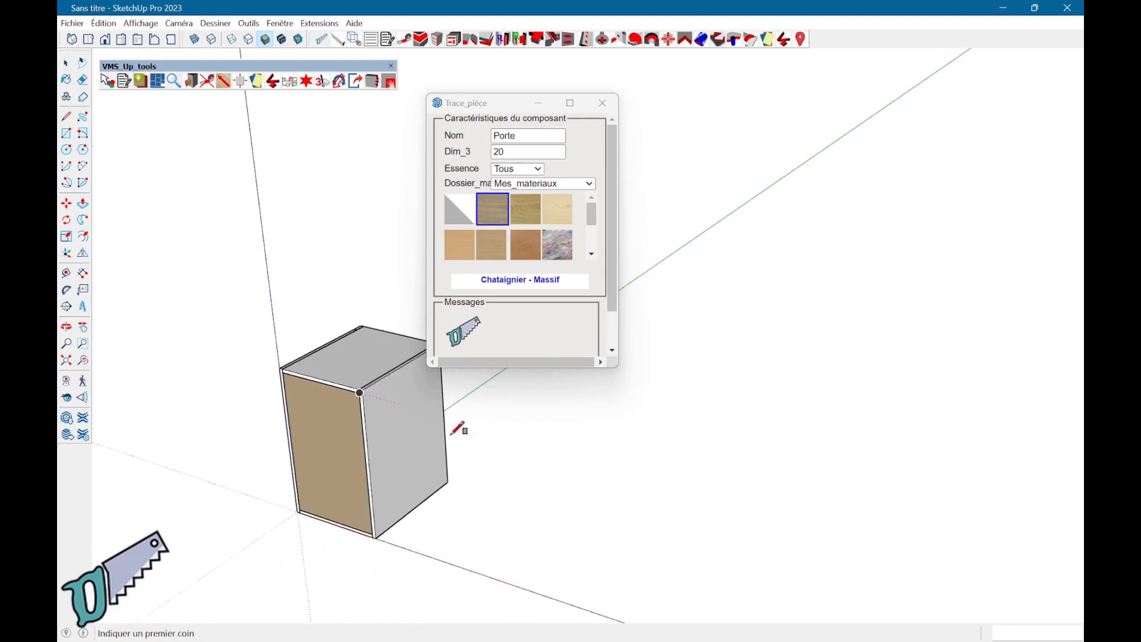
pyautogui.press('space')
# Move the cabinet with its door a short distance away from the origin along the red axis and deselect it.
pyautogui.click(431, 456)
pyautogui.press('m')
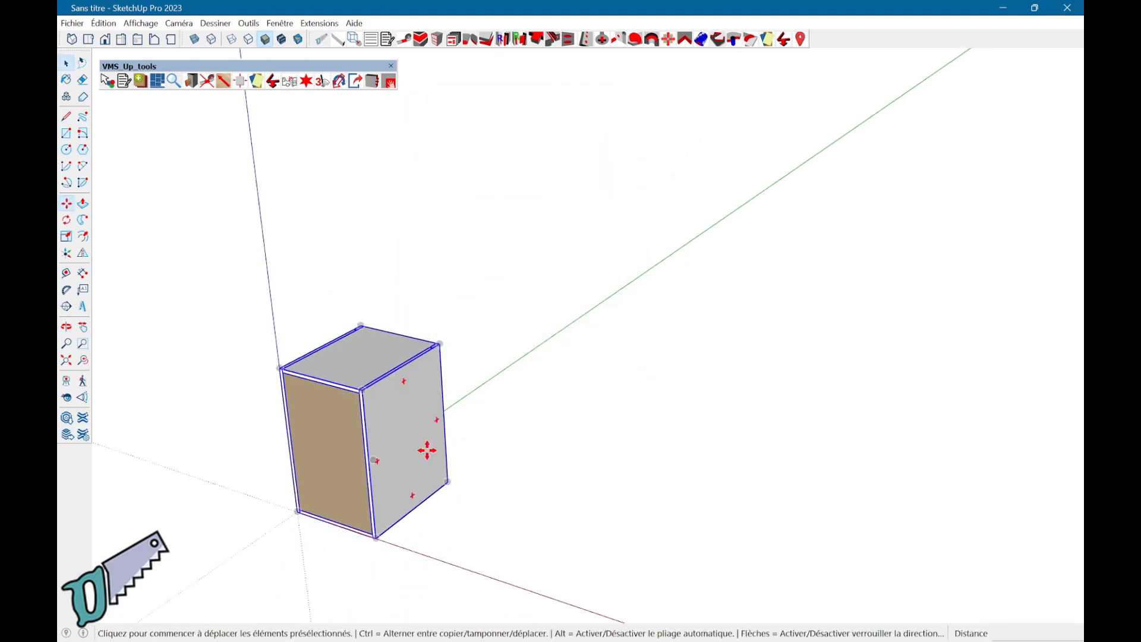
pyautogui.moveTo(428, 453); pyautogui.dragTo(483, 445)
pyautogui.moveTo(517, 475); pyautogui.dragTo(679, 465, button='middle')
pyautogui.press('space')
pyautogui.click(618, 392)
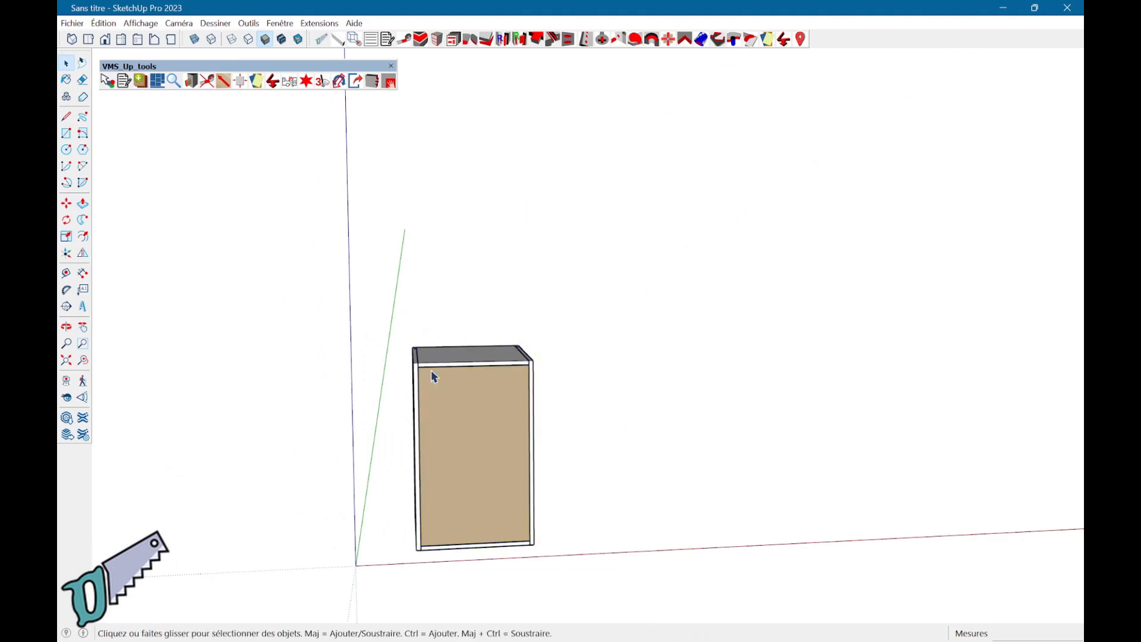
# Apply a 2 mm clearance to all sides of the door with the Mettre des jeux tool and close the tool.
pyautogui.scroll(-2, 493, 483)
pyautogui.moveTo(486, 476); pyautogui.dragTo(448, 410, button='middle')
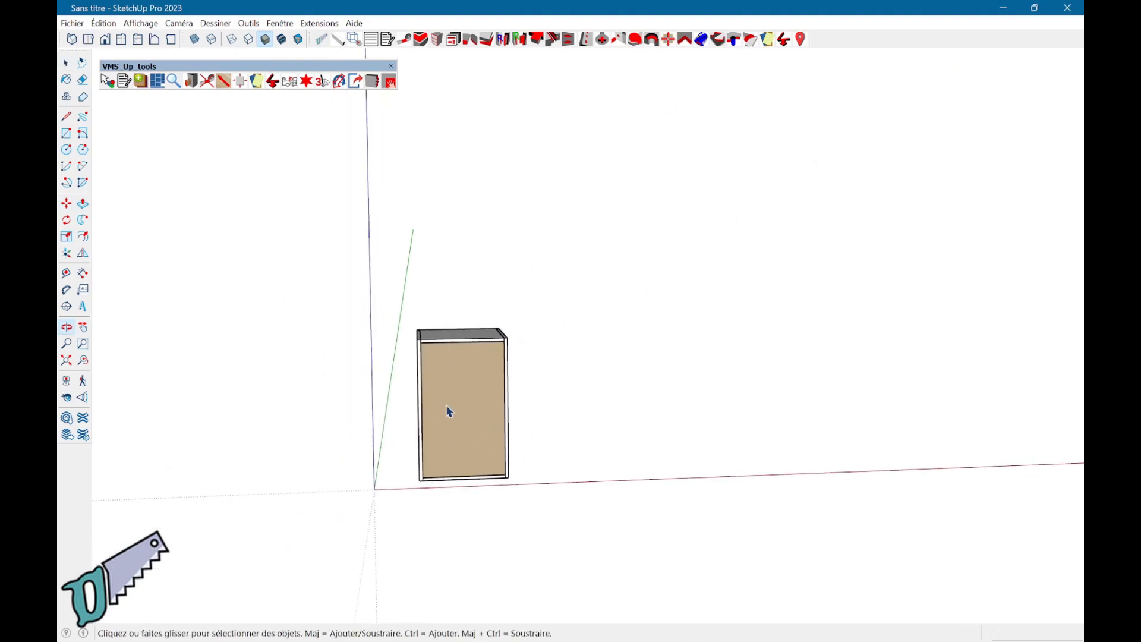
pyautogui.scroll(3, 404, 365)
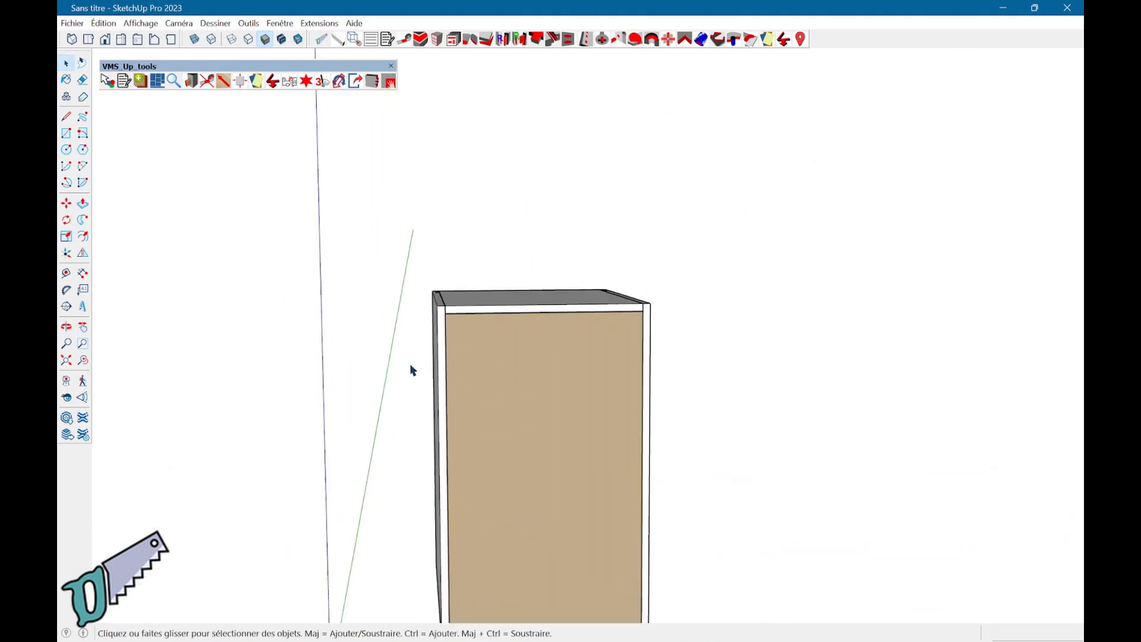
pyautogui.click(241, 82)
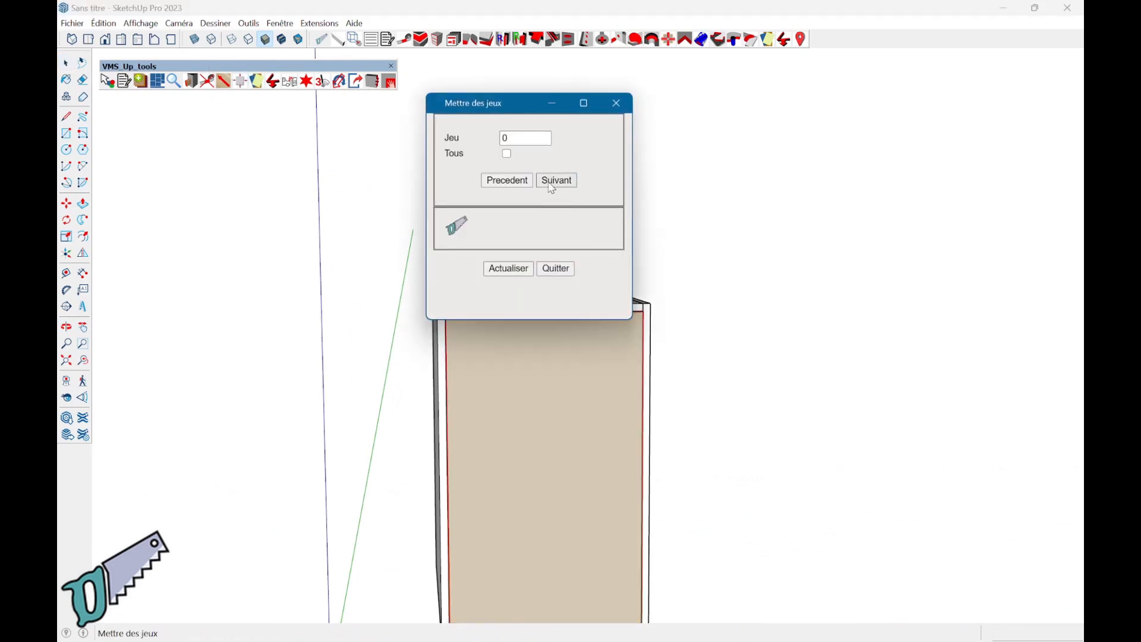
pyautogui.click(514, 486)
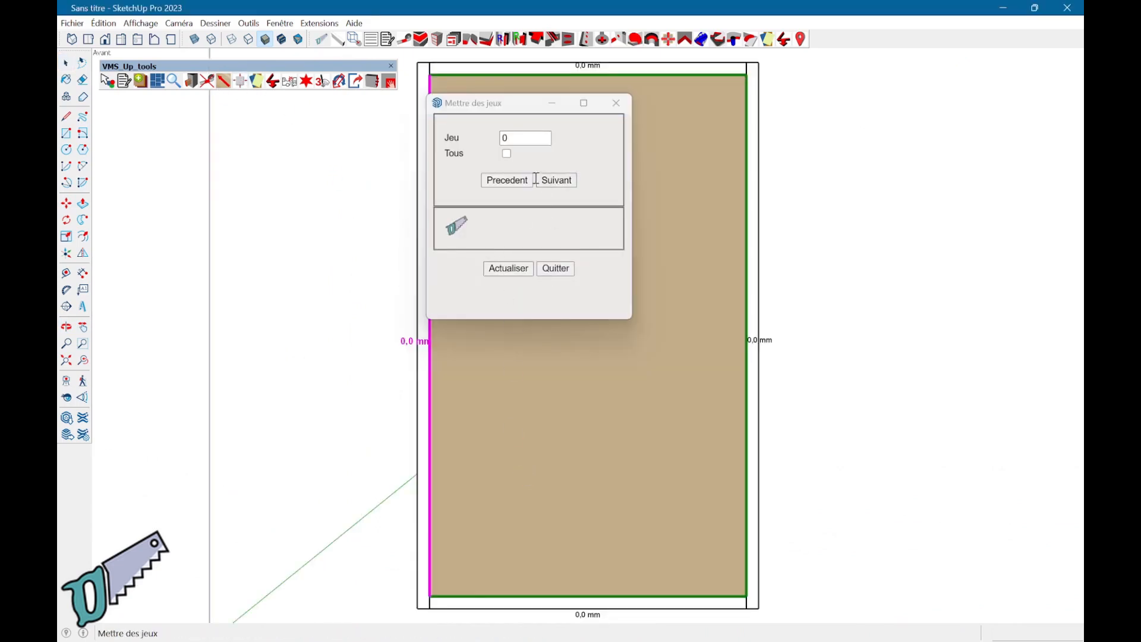
pyautogui.moveTo(538, 138); pyautogui.dragTo(489, 136)
pyautogui.press('Tab')
pyautogui.click(508, 155)
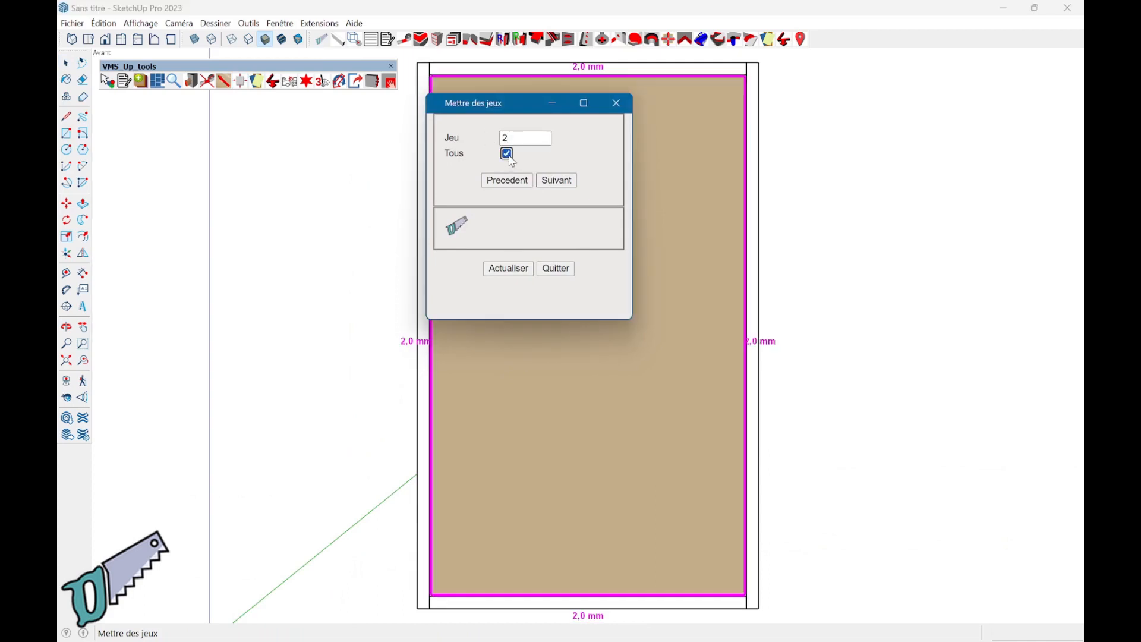
pyautogui.click(520, 272)
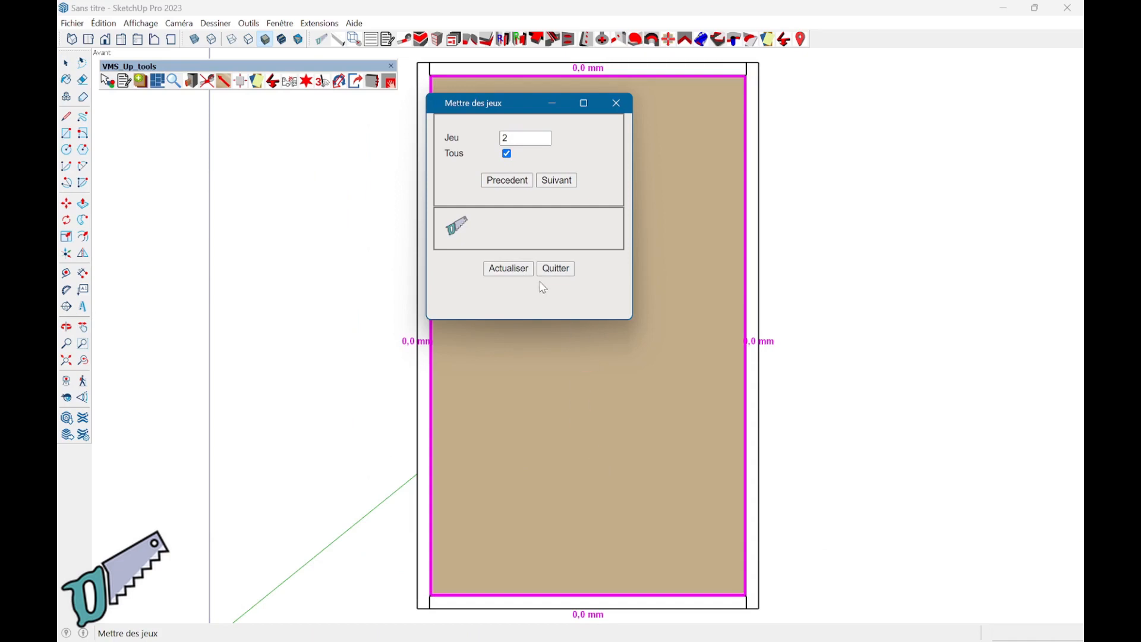
pyautogui.scroll(-2, 630, 443)
pyautogui.moveTo(601, 442); pyautogui.dragTo(514, 525, button='middle')
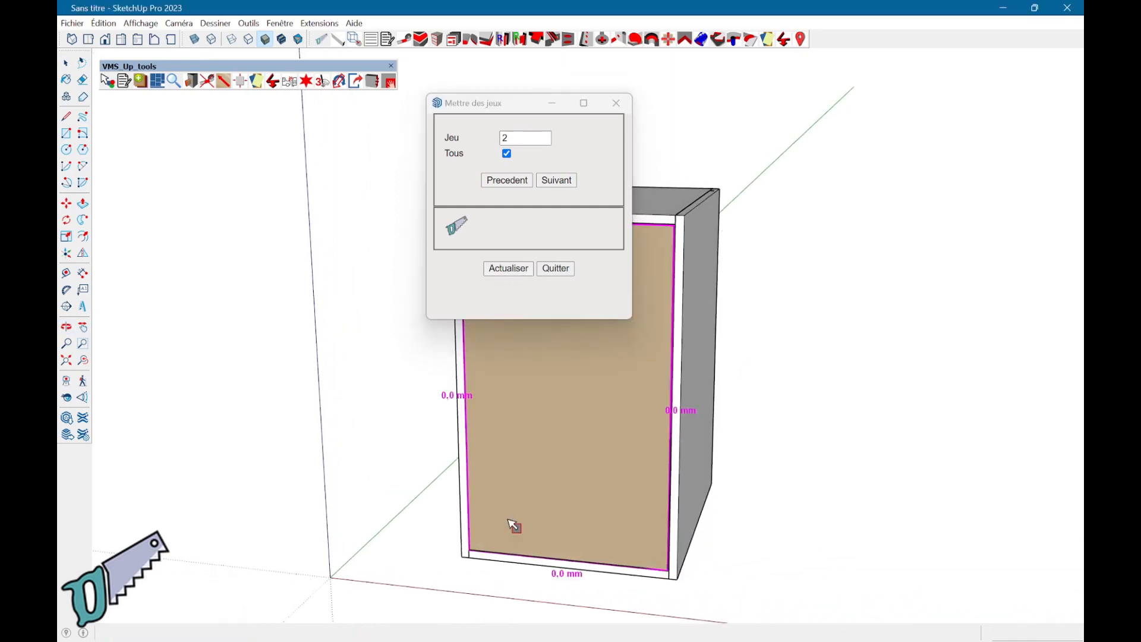
pyautogui.moveTo(642, 496); pyautogui.dragTo(621, 483, button='middle')
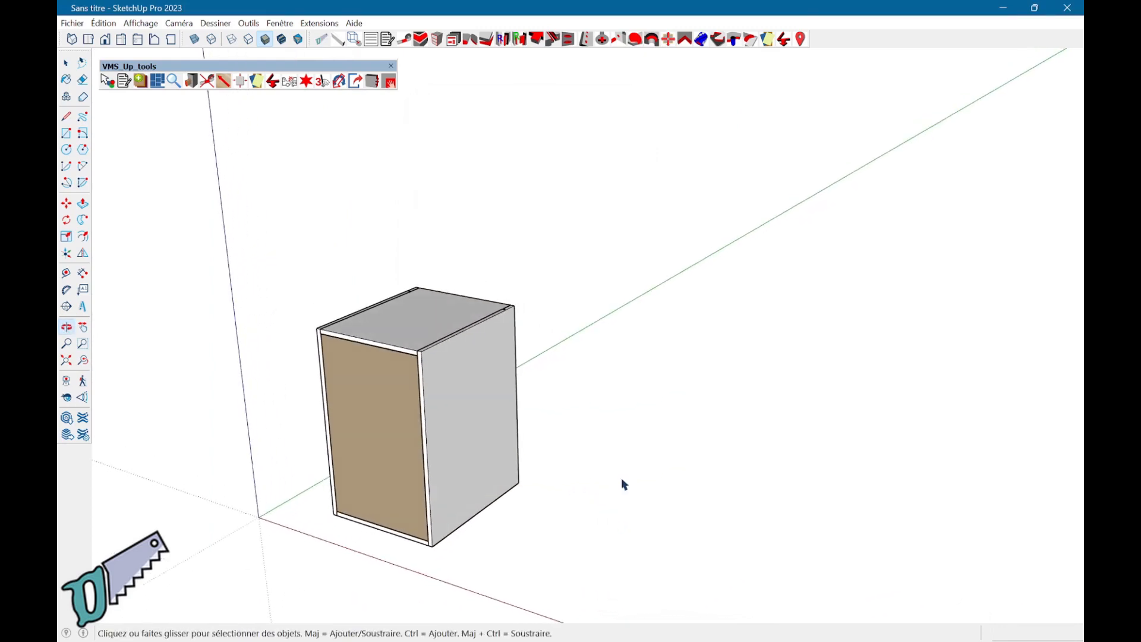
# Reposition the cabinet away from the axes with Placer une pièce and place a copy of it a short distance beside it.
pyautogui.click(801, 40)
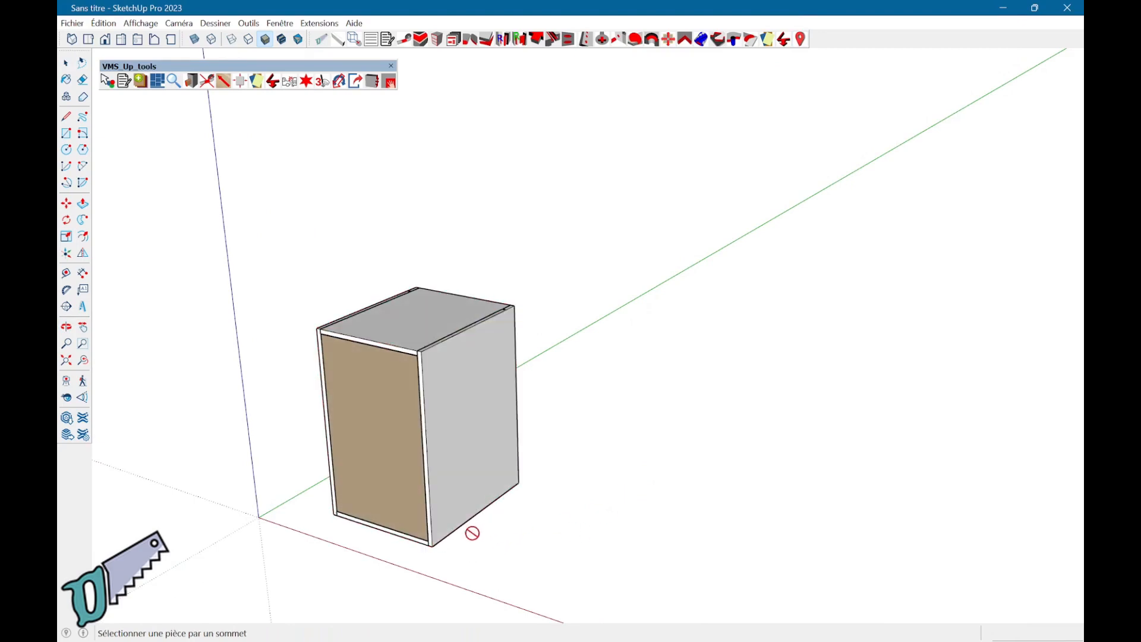
pyautogui.click(446, 541)
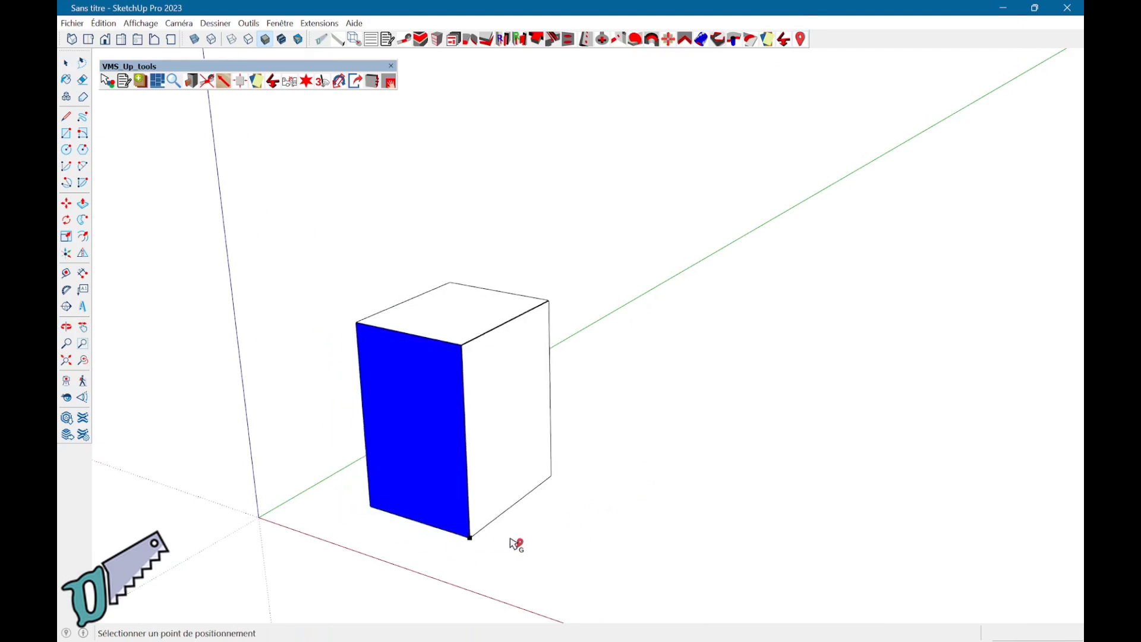
pyautogui.click(668, 561)
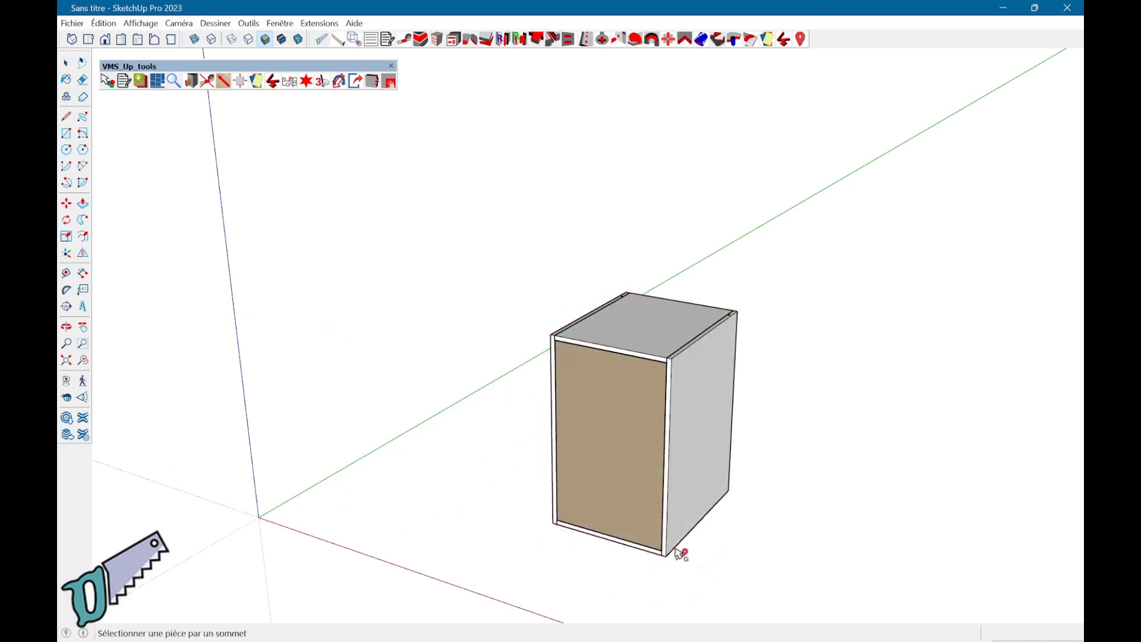
pyautogui.click(668, 558)
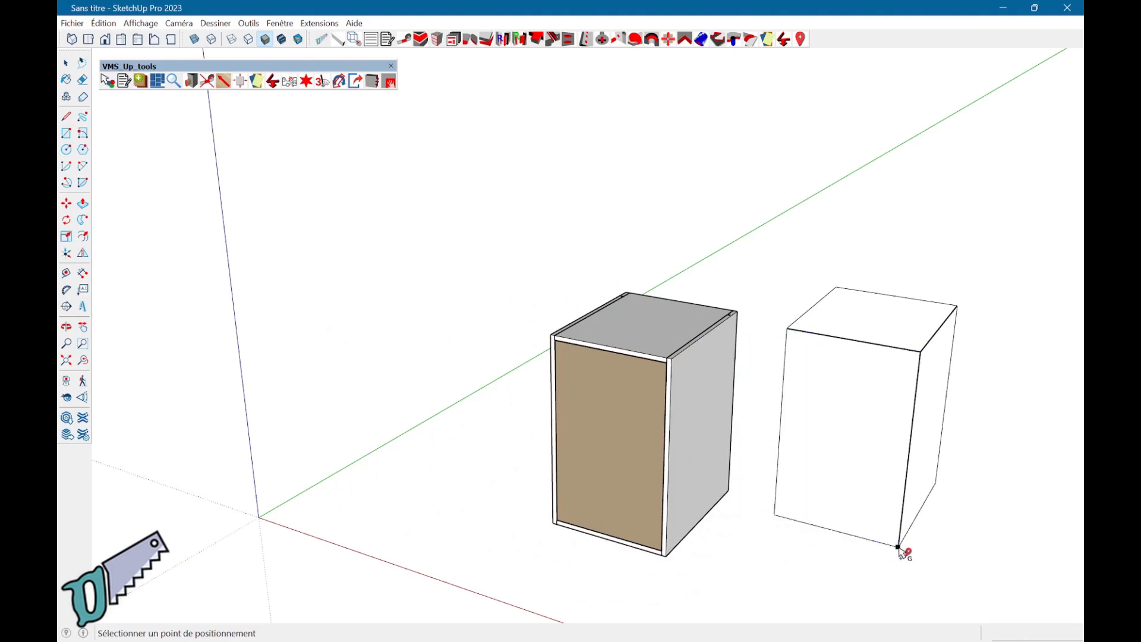
pyautogui.click(898, 548)
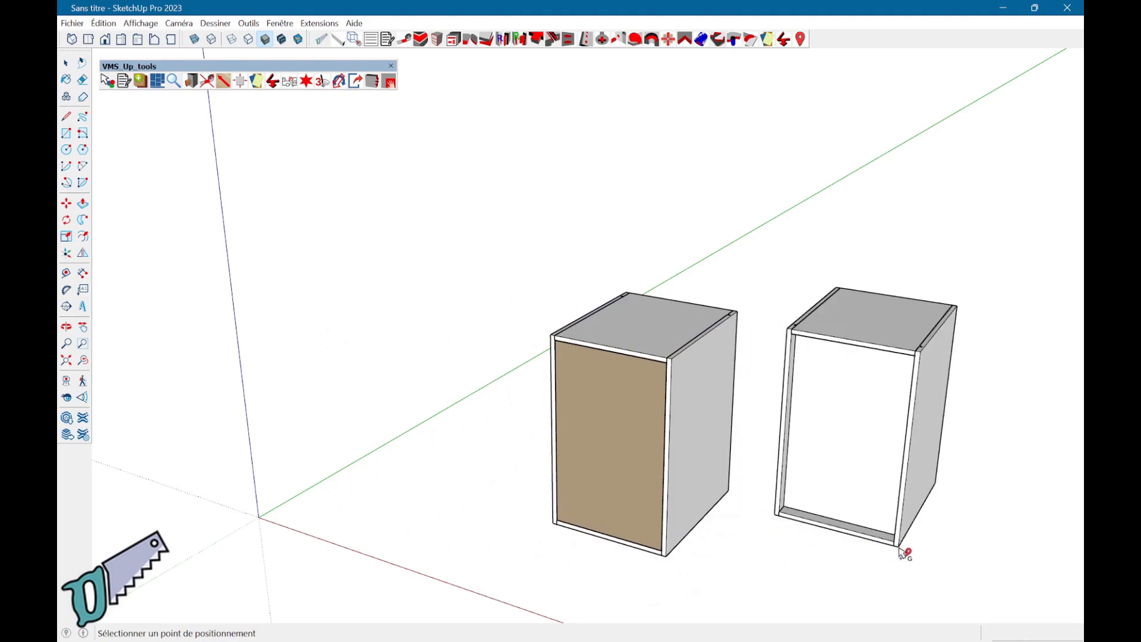
# Open the original cabinet for editing and hide its wooden door to expose the shelves.
pyautogui.press('space')
pyautogui.doubleClick(632, 446)
pyautogui.click(632, 446)
pyautogui.rightClick(631, 446)
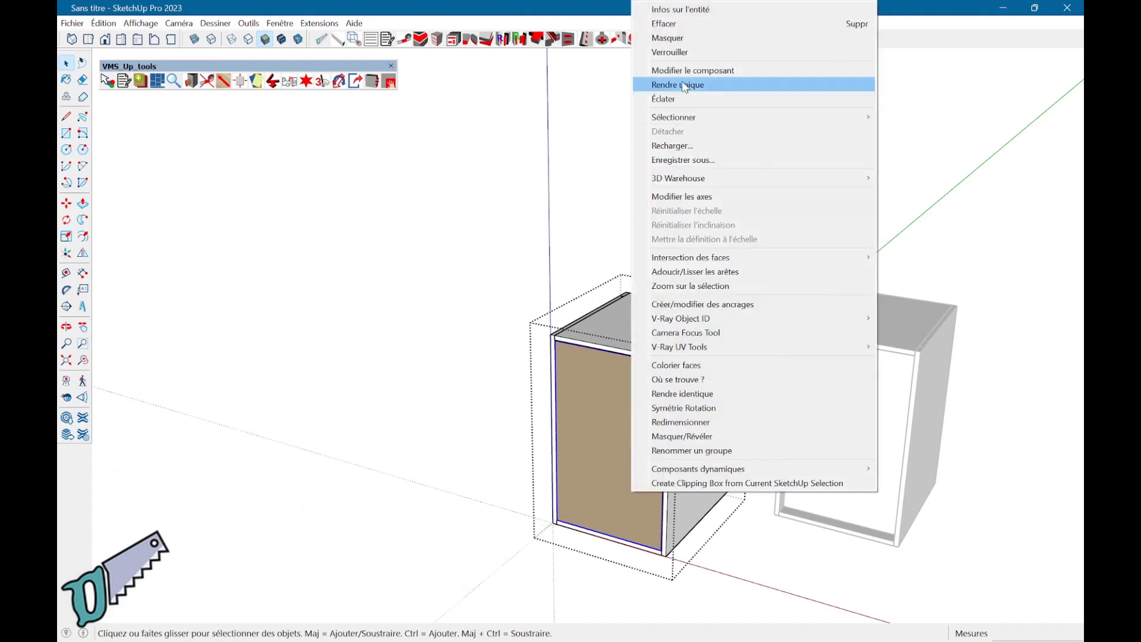
pyautogui.click(667, 37)
pyautogui.moveTo(615, 392); pyautogui.dragTo(597, 363, button='middle')
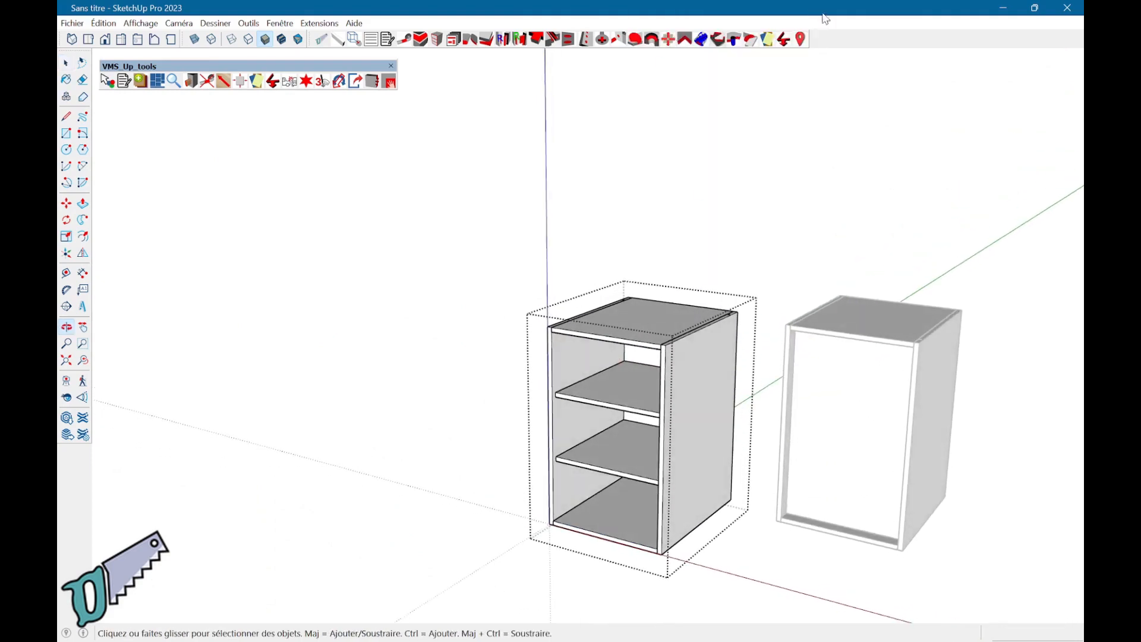
# Raise the cabinet's upper shelf with Placer une pièce and place a copy of it below, between the two shelves.
pyautogui.click(799, 39)
pyautogui.scroll(4, 626, 397)
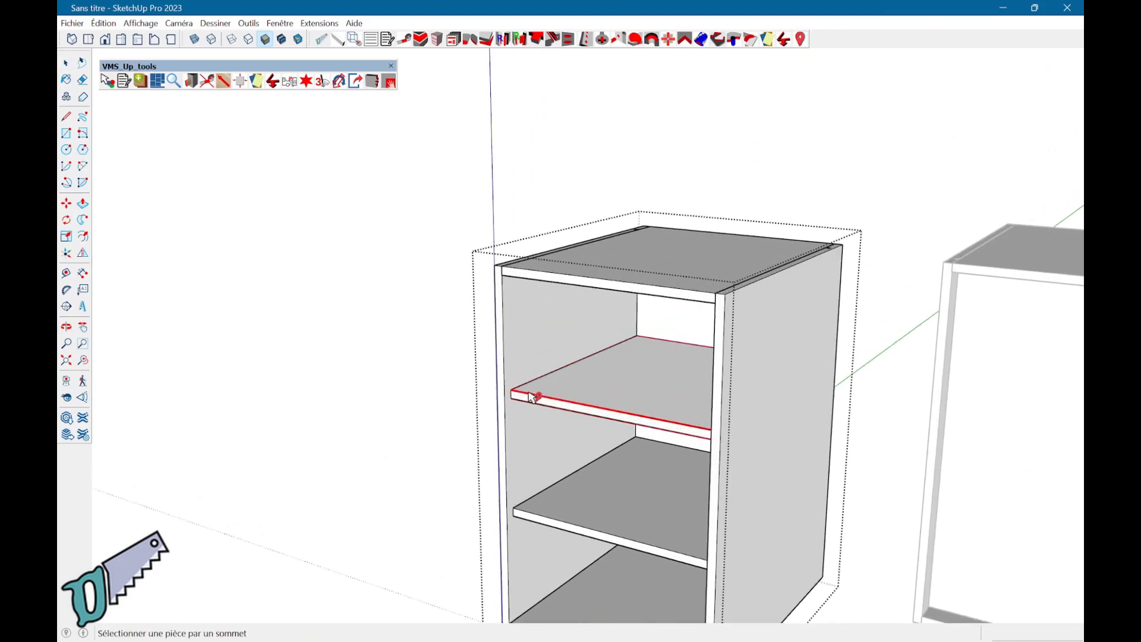
pyautogui.click(515, 395)
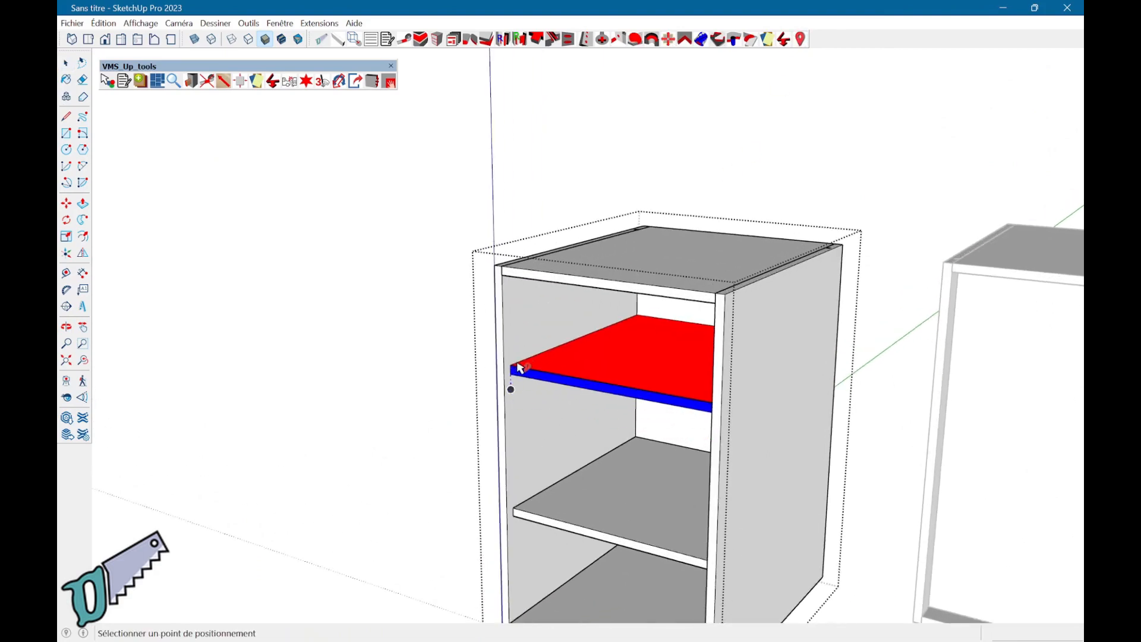
pyautogui.click(516, 329)
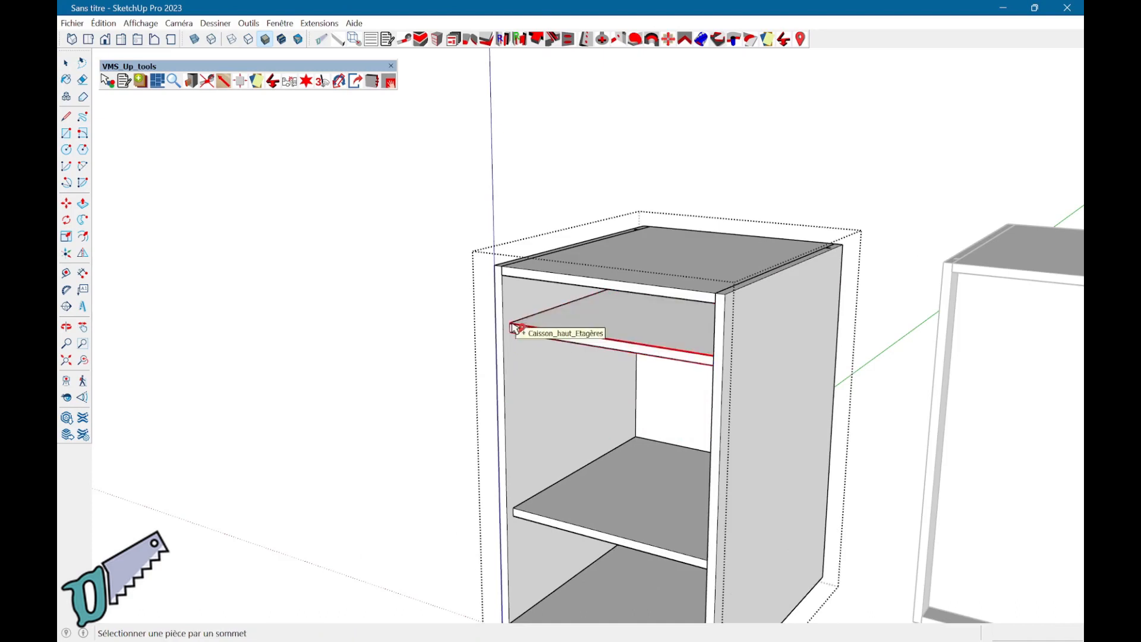
pyautogui.click(515, 327)
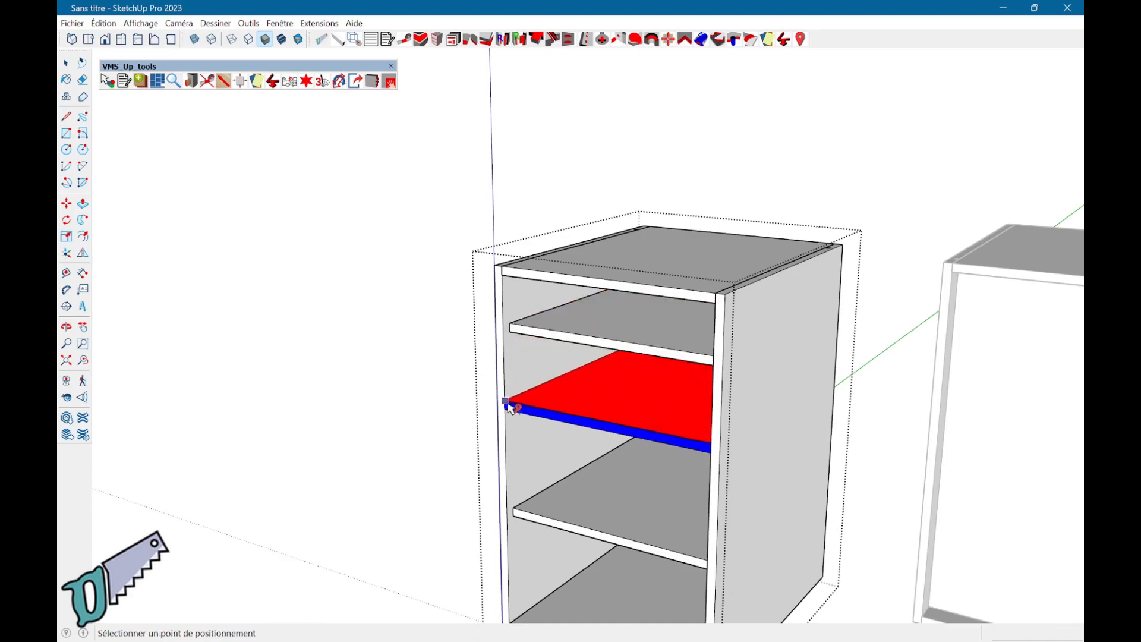
pyautogui.click(520, 422)
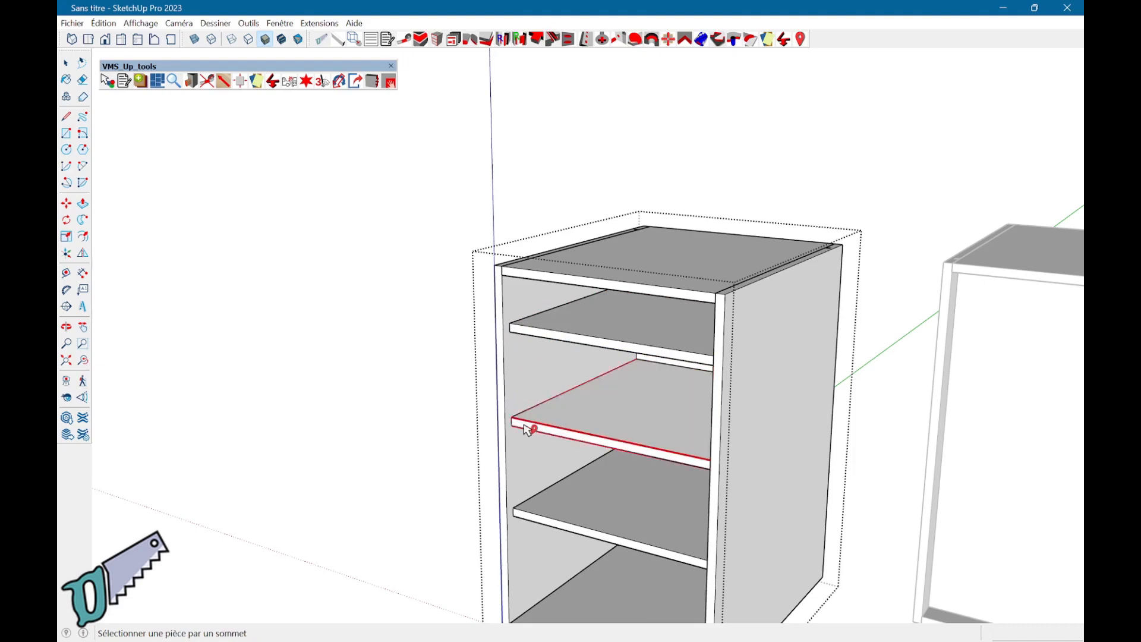
pyautogui.press('space')
pyautogui.scroll(-3, 527, 431)
pyautogui.moveTo(527, 431); pyautogui.dragTo(456, 303, button='middle')
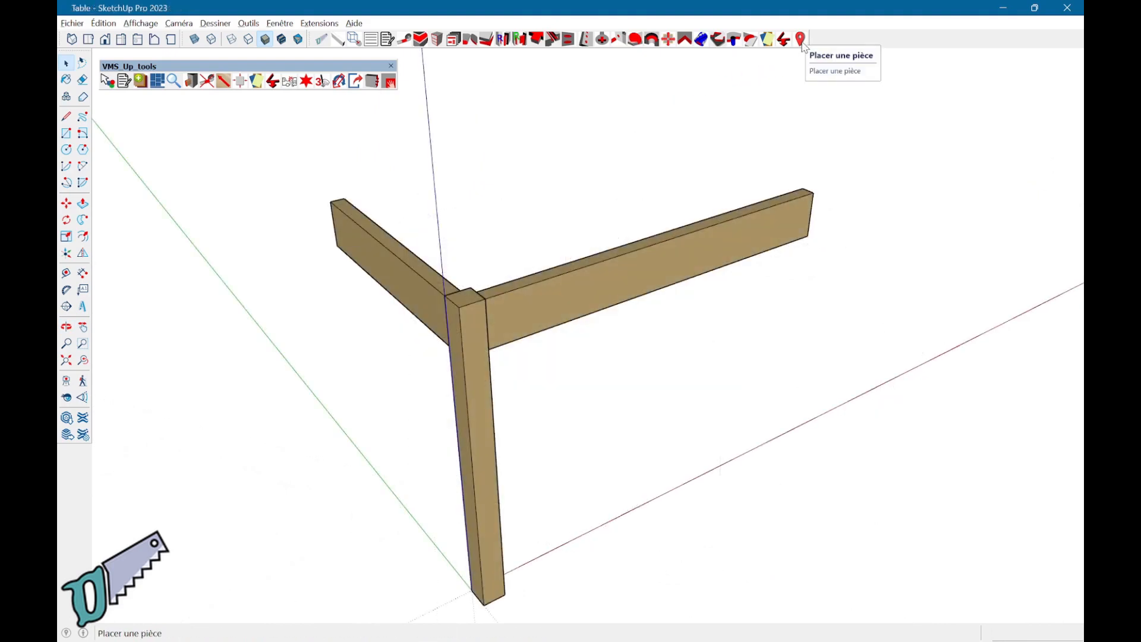
# Copy the table leg to the free ends of the long and short rails with Placer une pièce.
pyautogui.click(802, 44)
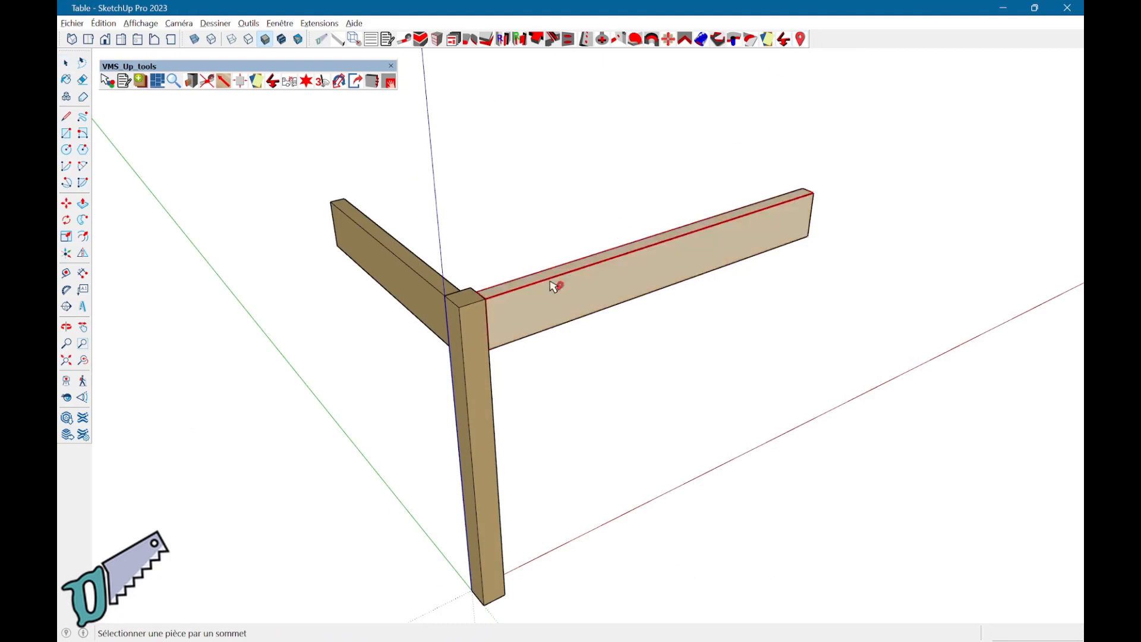
pyautogui.click(472, 316)
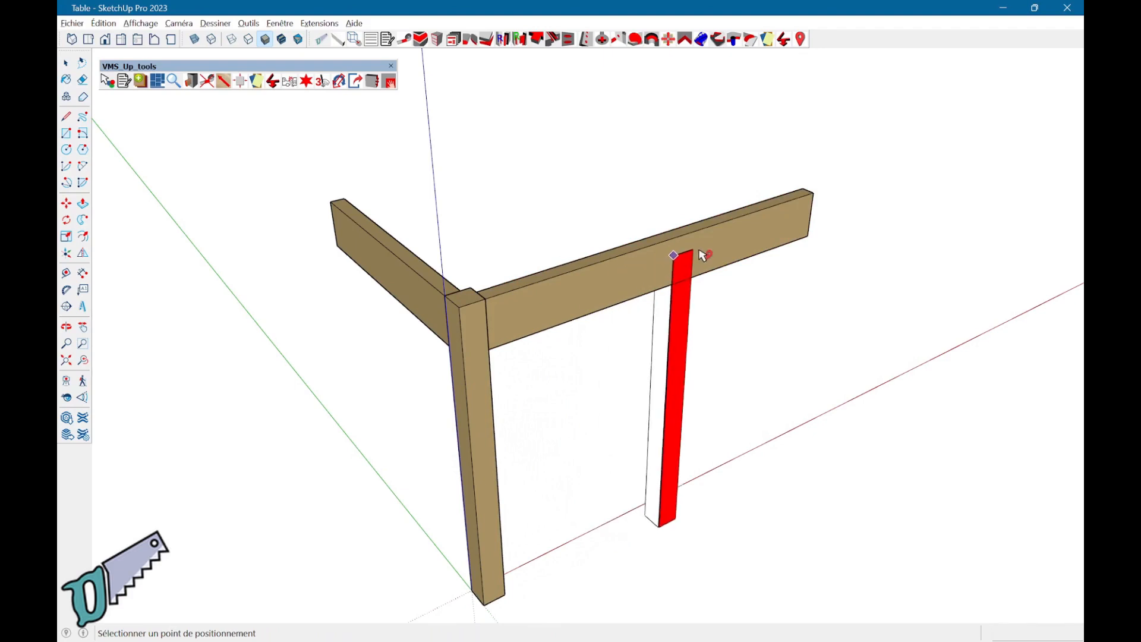
pyautogui.click(814, 201)
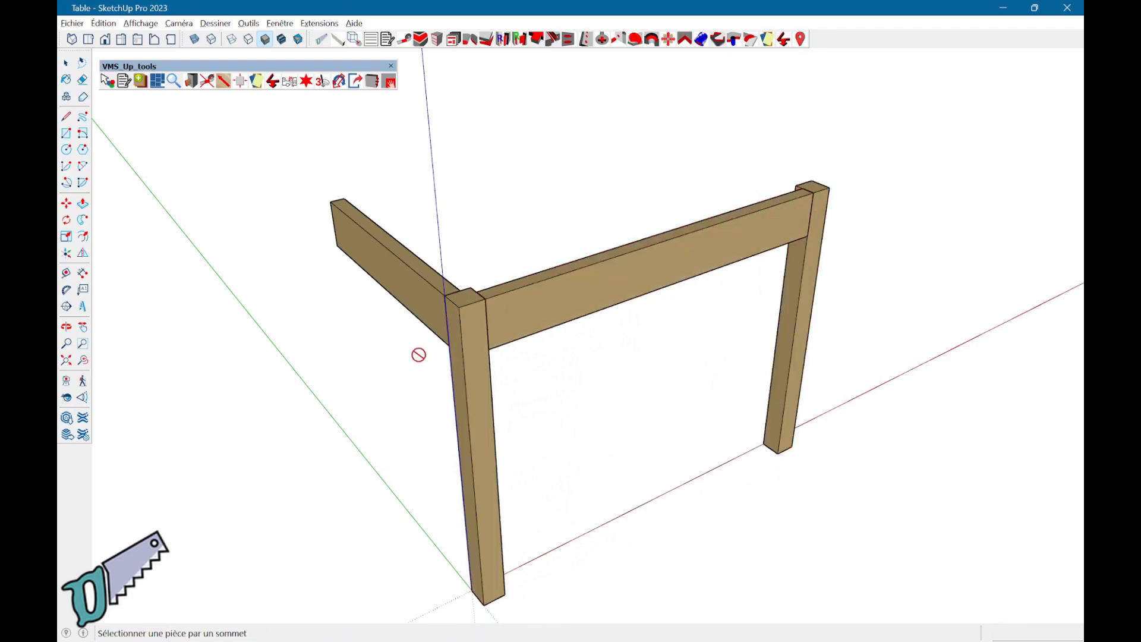
pyautogui.click(470, 310)
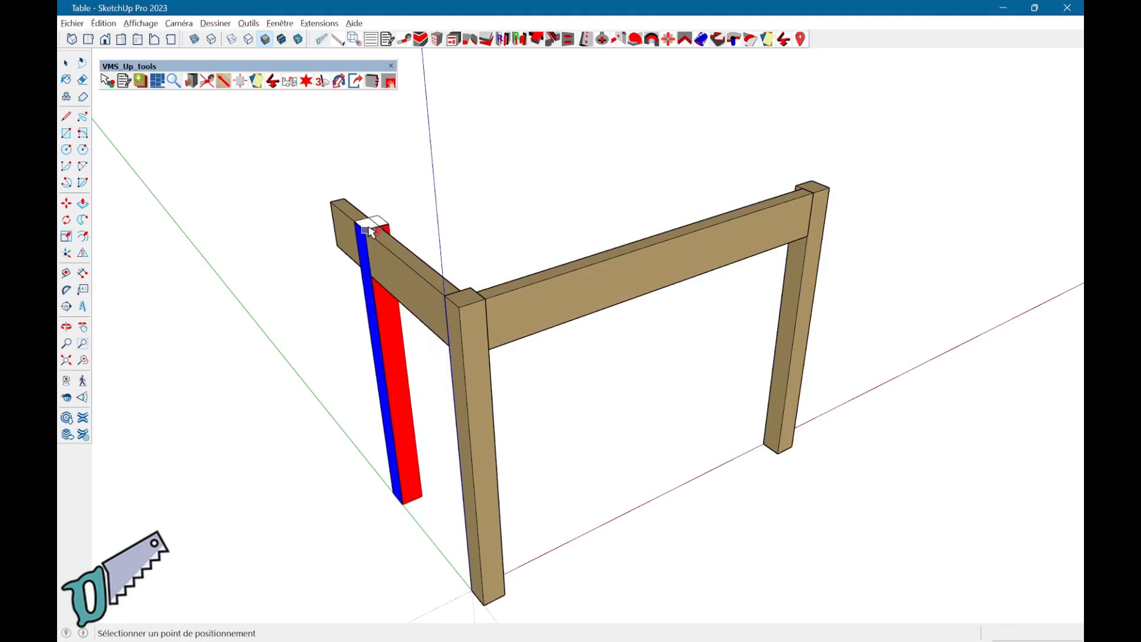
pyautogui.click(347, 206)
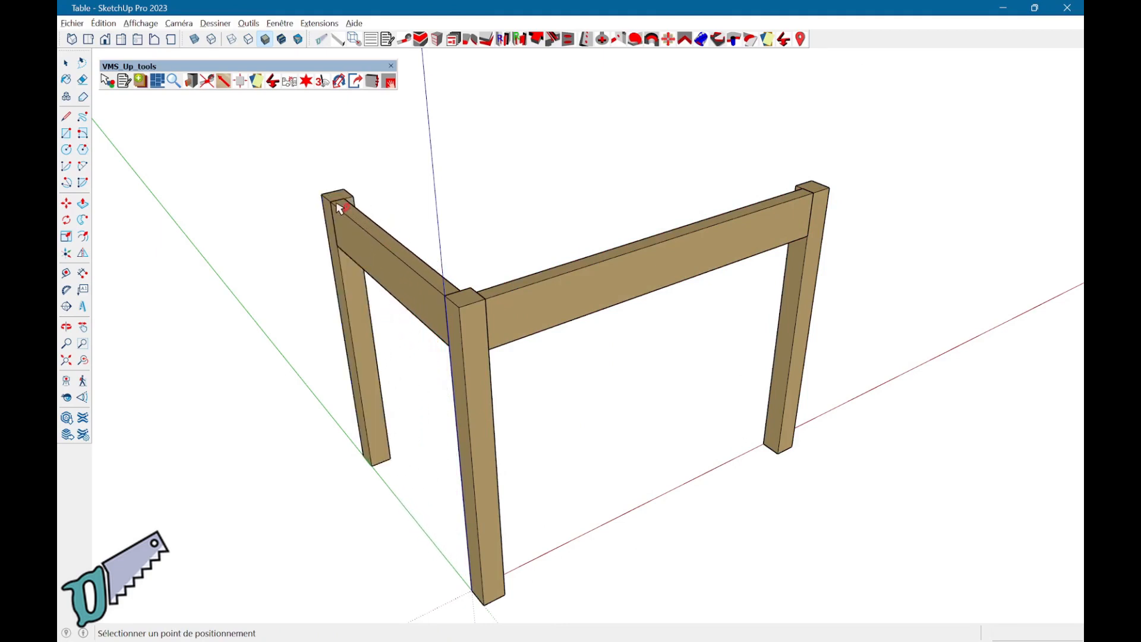
# Copy the short rail to the leg at the long rail's far end and the long rail to the opposite side.
pyautogui.click(457, 291)
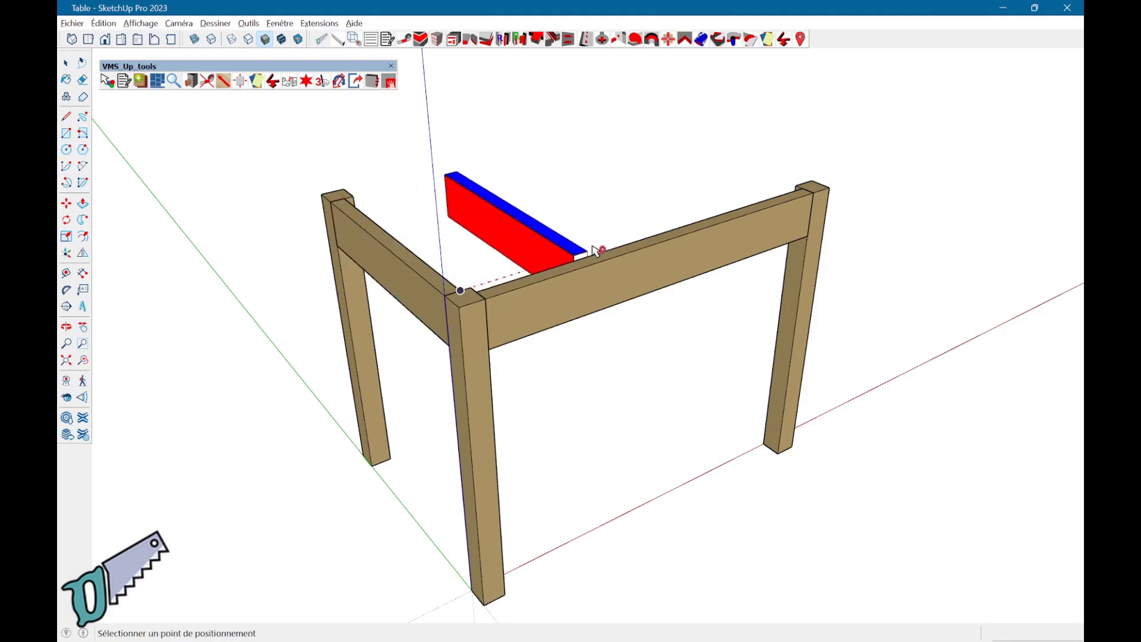
pyautogui.click(818, 185)
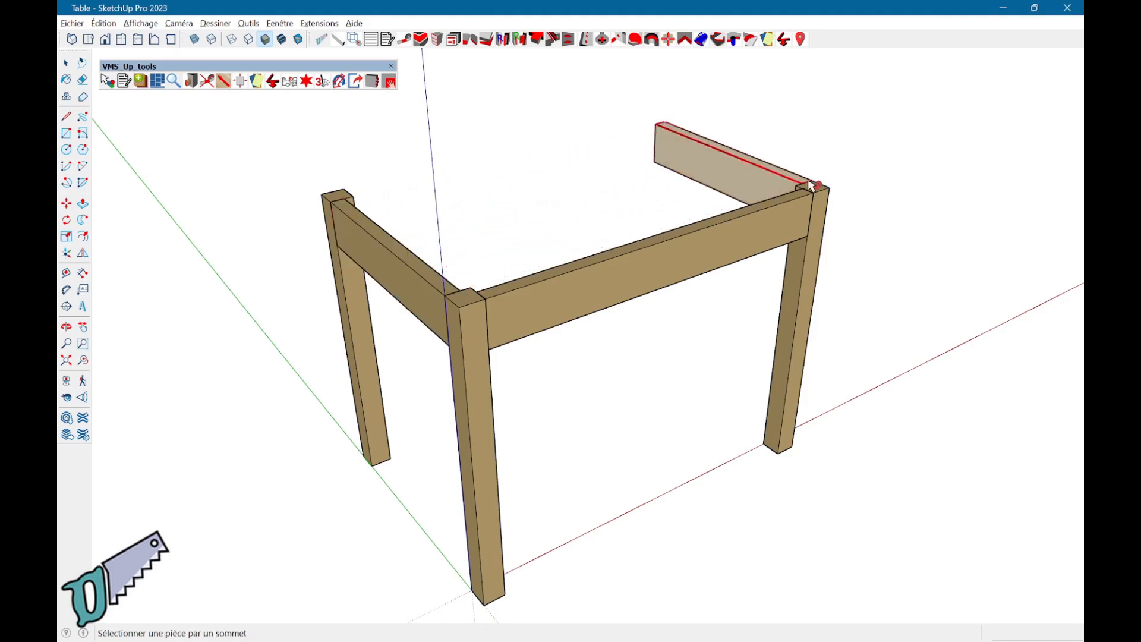
pyautogui.click(486, 293)
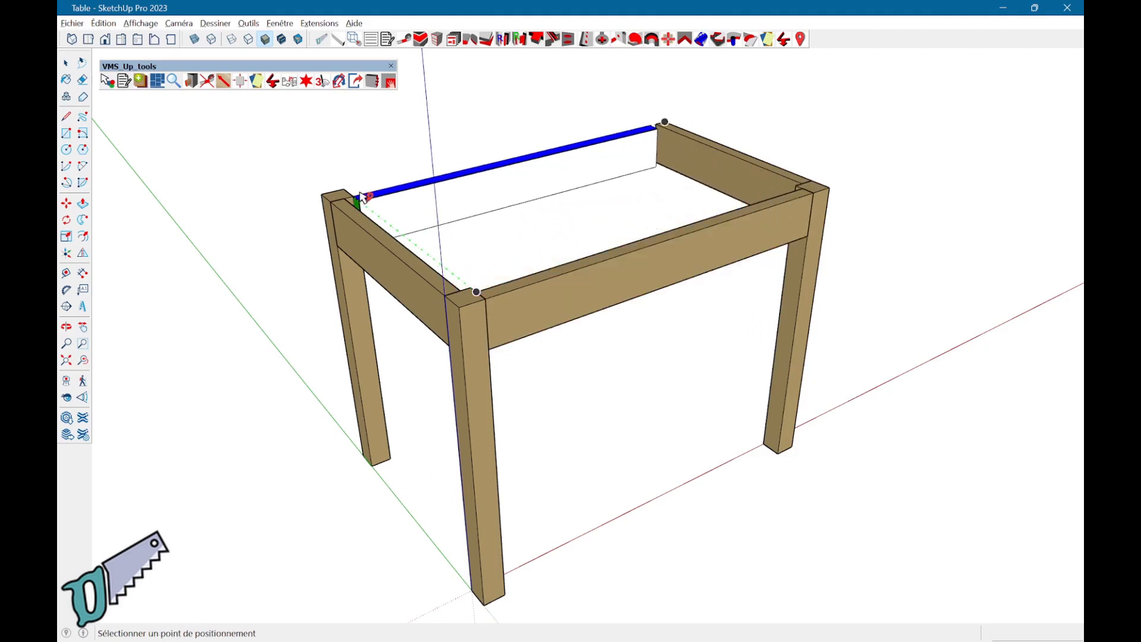
pyautogui.click(339, 193)
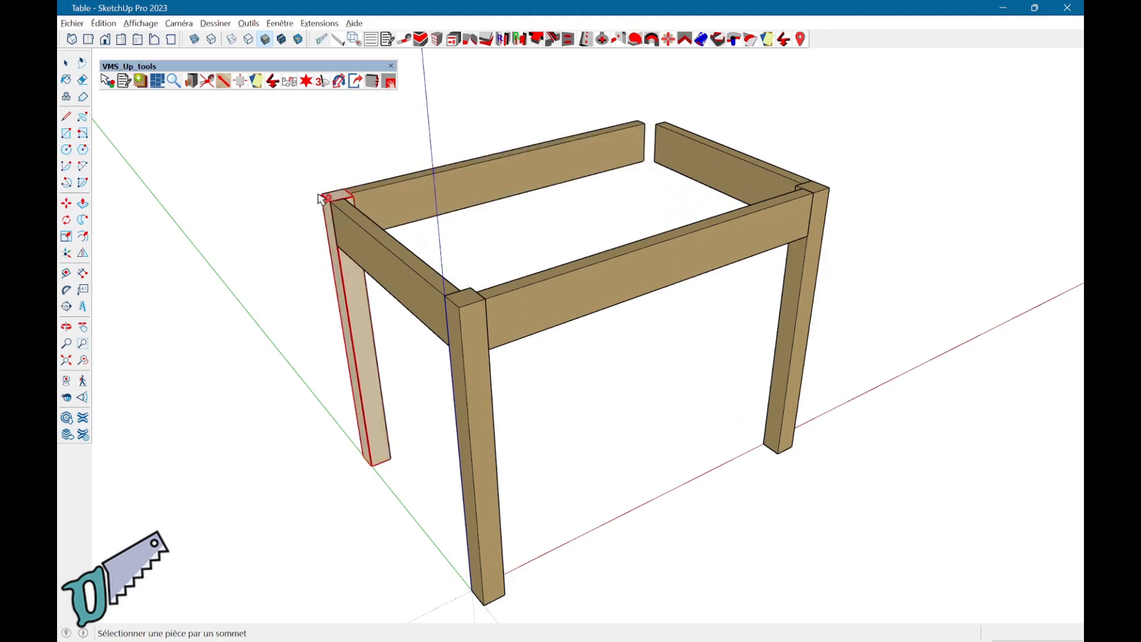
# Copy a table leg to the remaining open corner between the two copied rails.
pyautogui.click(328, 198)
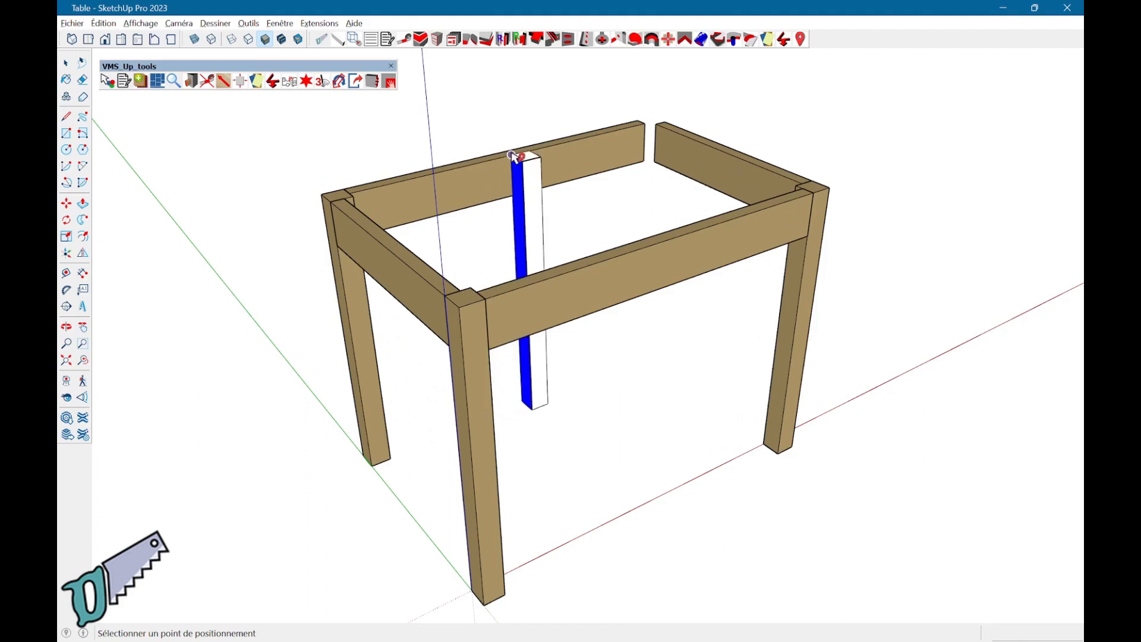
pyautogui.click(641, 123)
pyautogui.moveTo(725, 176); pyautogui.dragTo(743, 236, button='middle')
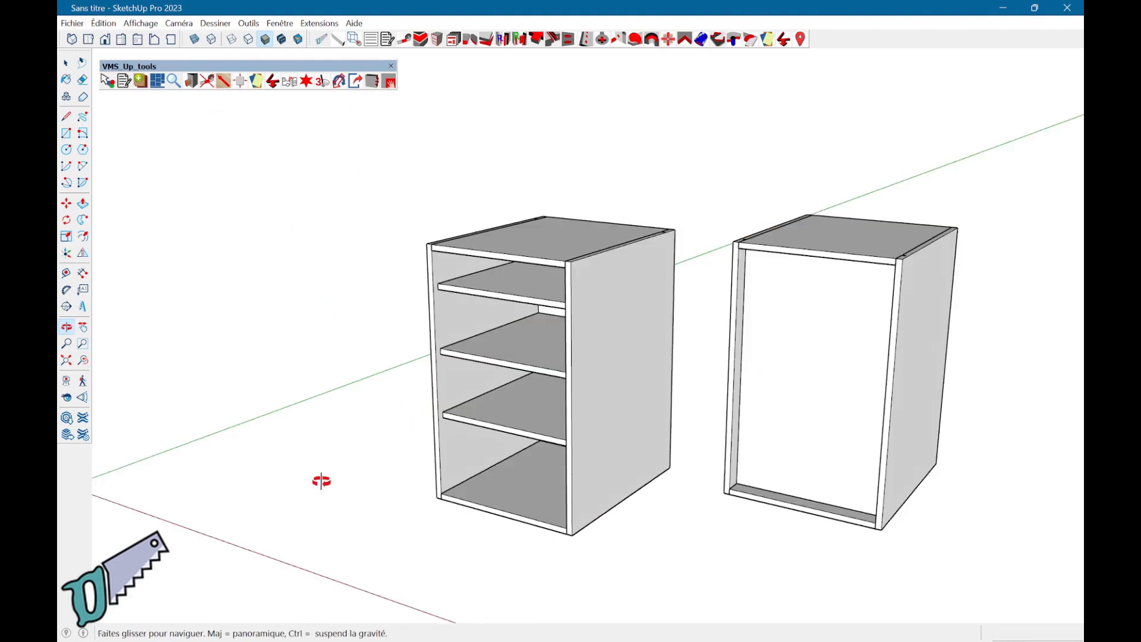
pyautogui.moveTo(319, 479); pyautogui.dragTo(267, 501, button='middle')
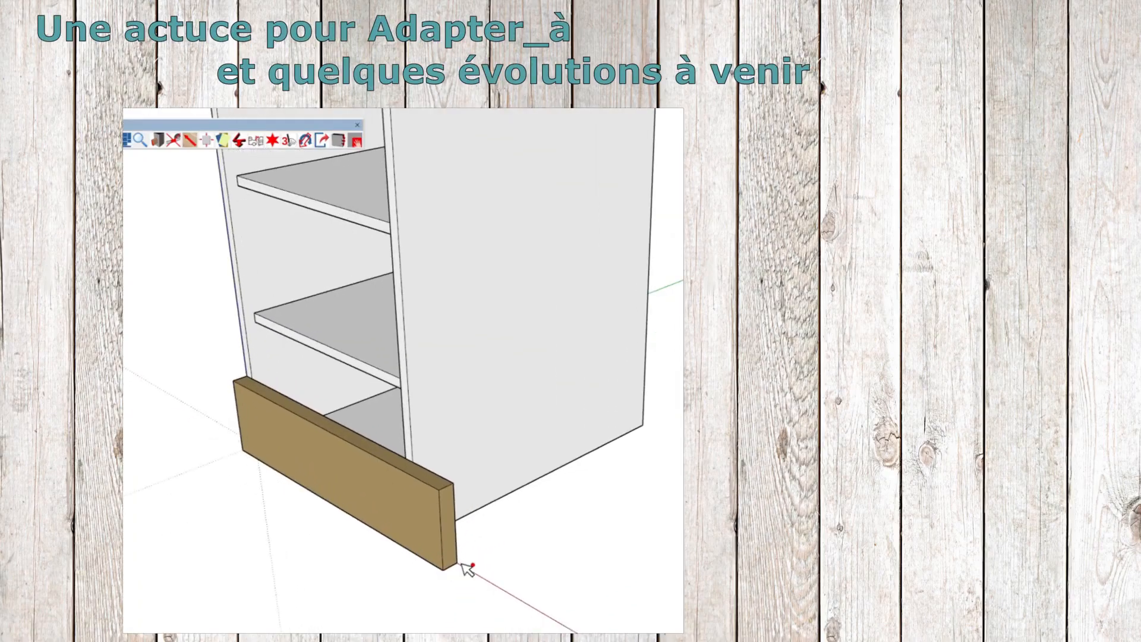
# Fit the end face of the wooden board in front of the cabinet flush with the cabinet's outer side using Adapter_à.
pyautogui.scroll(2, 467, 565)
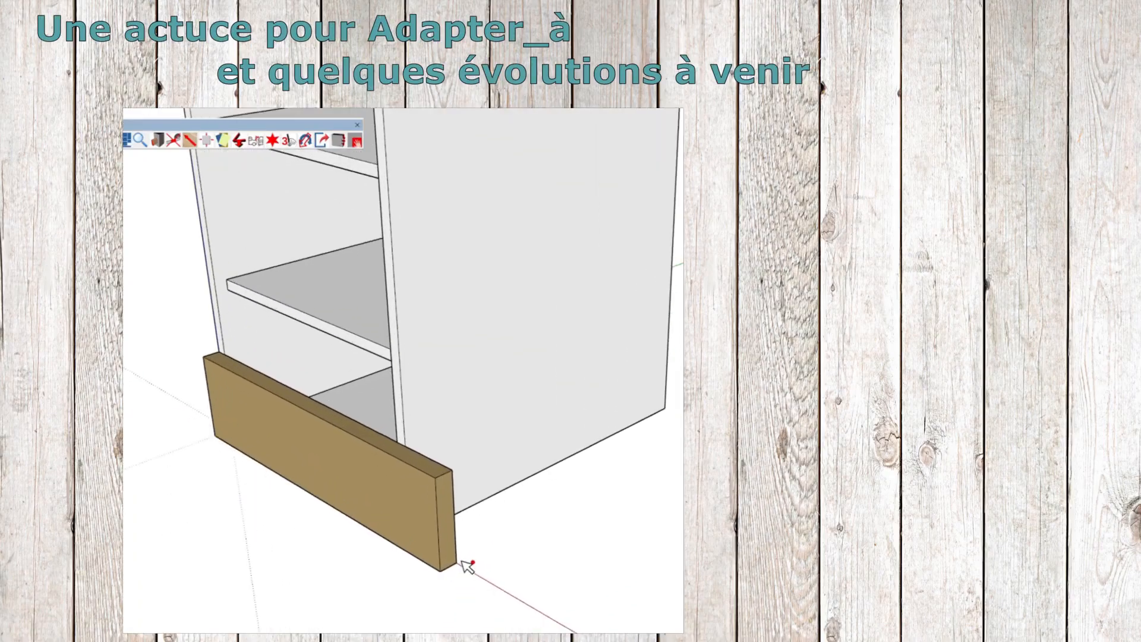
pyautogui.click(448, 531)
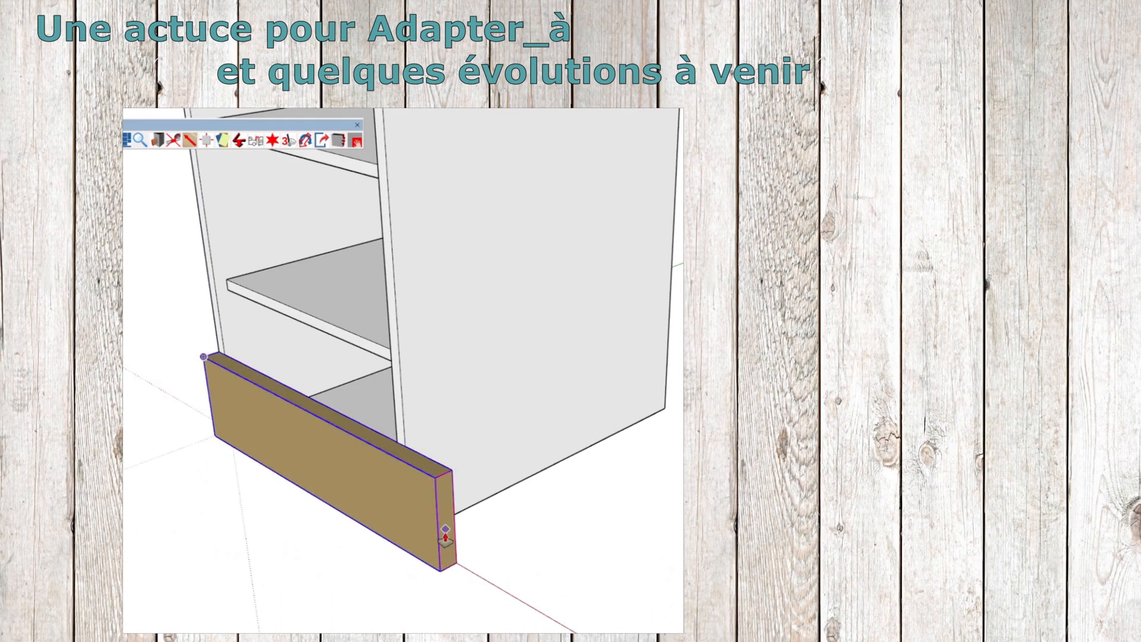
pyautogui.click(401, 424)
pyautogui.moveTo(498, 502); pyautogui.dragTo(678, 543, button='middle')
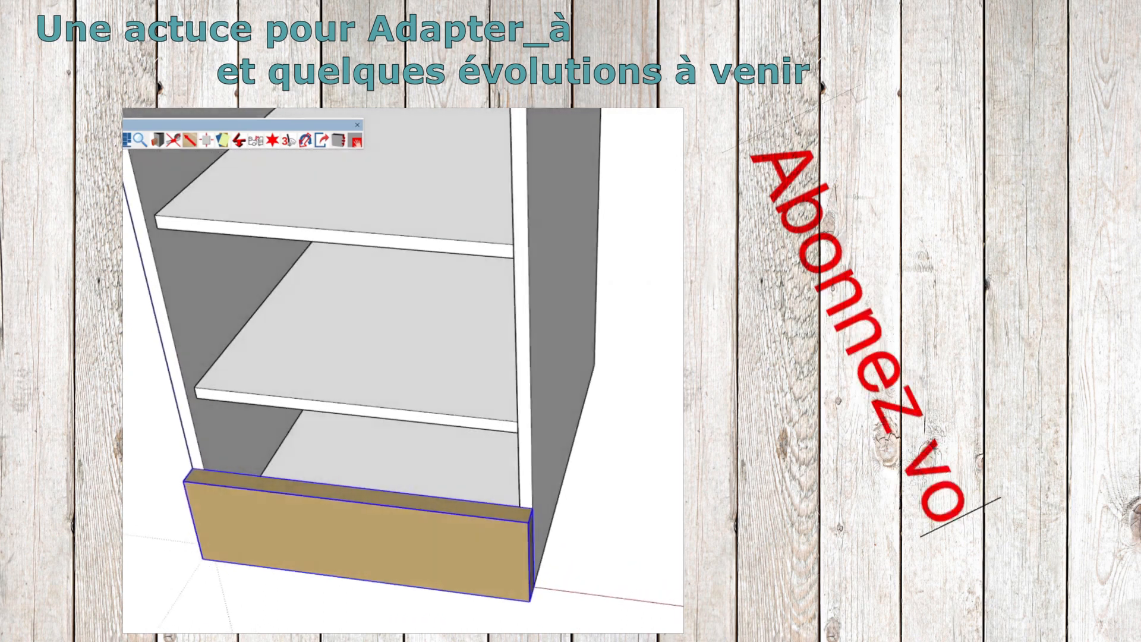